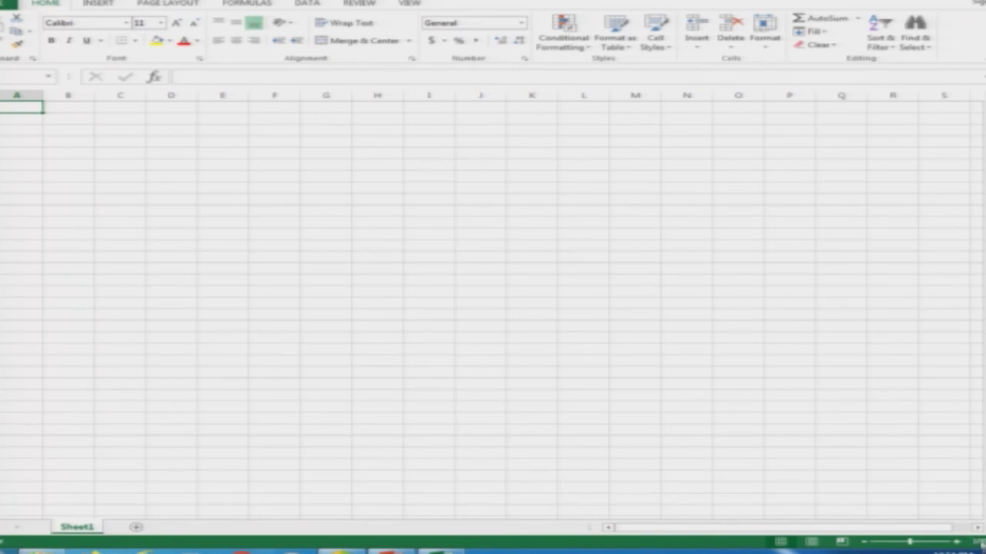
# Enter the heading t in cell A1 and list the periods 0 to 6 in the cells beneath it.
pyautogui.click(956, 542)
pyautogui.scroll(3, 689, 411)
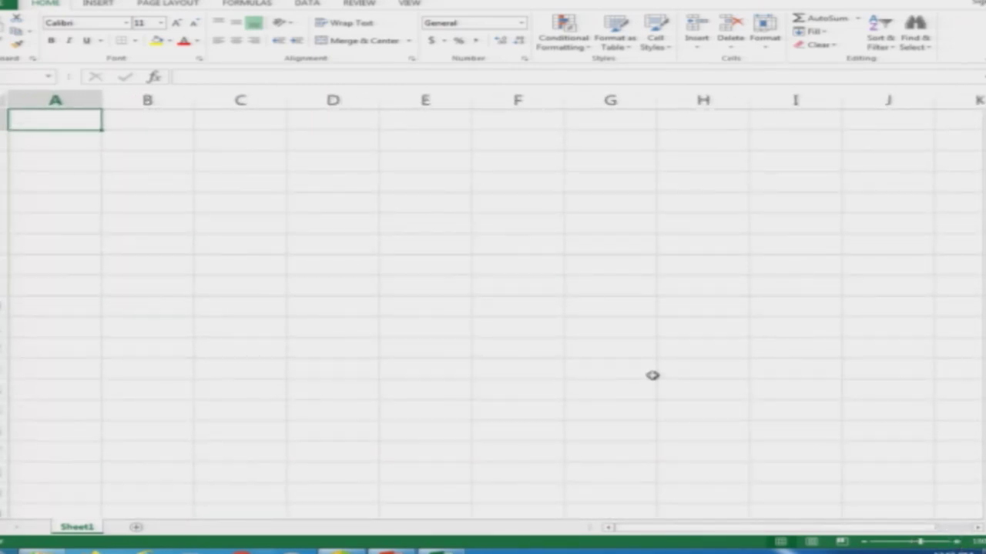
pyautogui.hotkey('alt', 'Tab')
pyautogui.hotkey('alt', 'Tab')
pyautogui.write('t')
pyautogui.press('Return')
pyautogui.write('0')
pyautogui.press('Return')
pyautogui.write('1')
pyautogui.press('Return')
pyautogui.write('2')
pyautogui.press('Return')
pyautogui.write('3')
pyautogui.press('Return')
pyautogui.write('4')
pyautogui.press('Return')
pyautogui.write('5')
pyautogui.press('Return')
pyautogui.write('6')
pyautogui.press('Tab')
# Add the heading S in B1 with the starting stock price 20 in B2, and fill B2 with yellow.
pyautogui.press('Up')
pyautogui.press('Up')
pyautogui.press('Up')
pyautogui.press('Up')
pyautogui.press('Up')
pyautogui.press('Up')
pyautogui.press('Up')
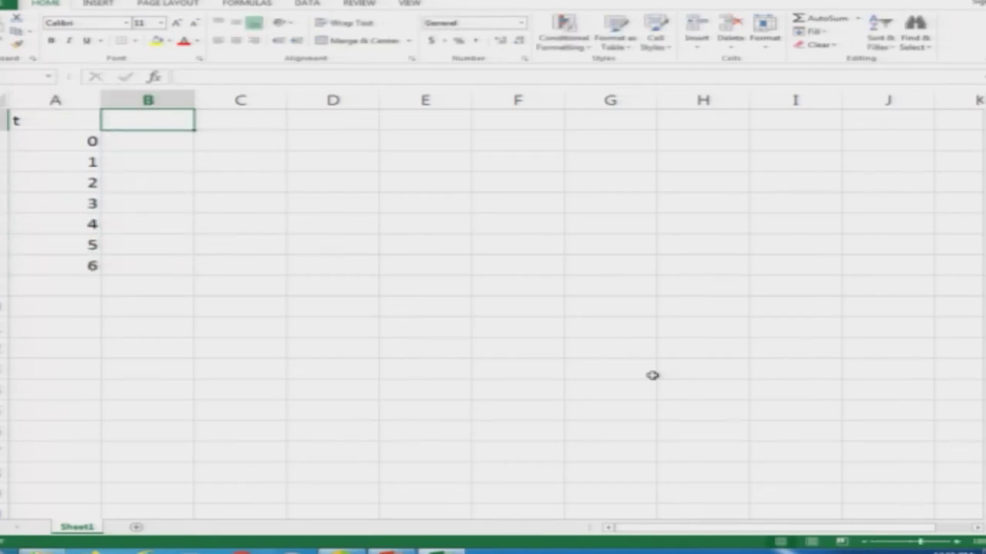
pyautogui.hotkey('alt', 'Tab')
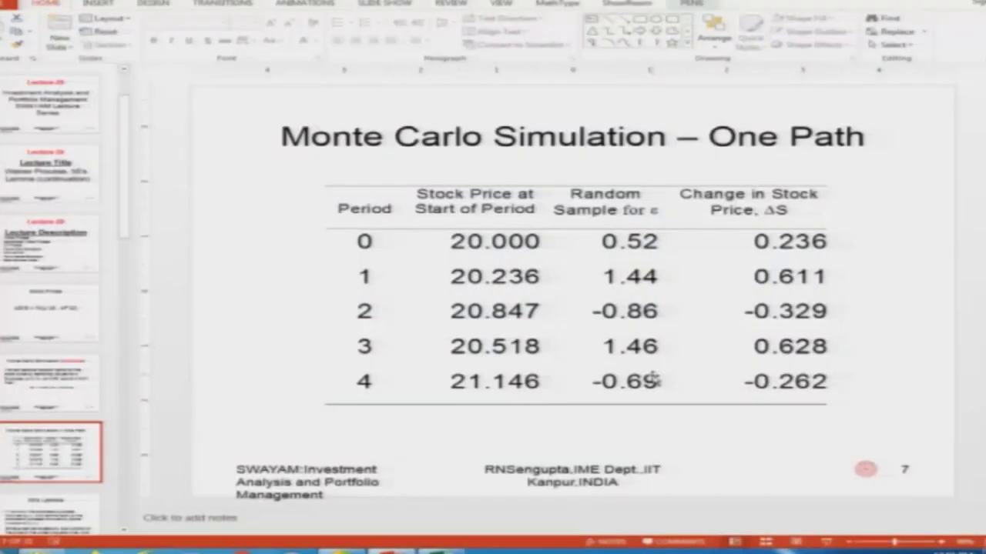
pyautogui.hotkey('alt', 'Tab')
pyautogui.write('S')
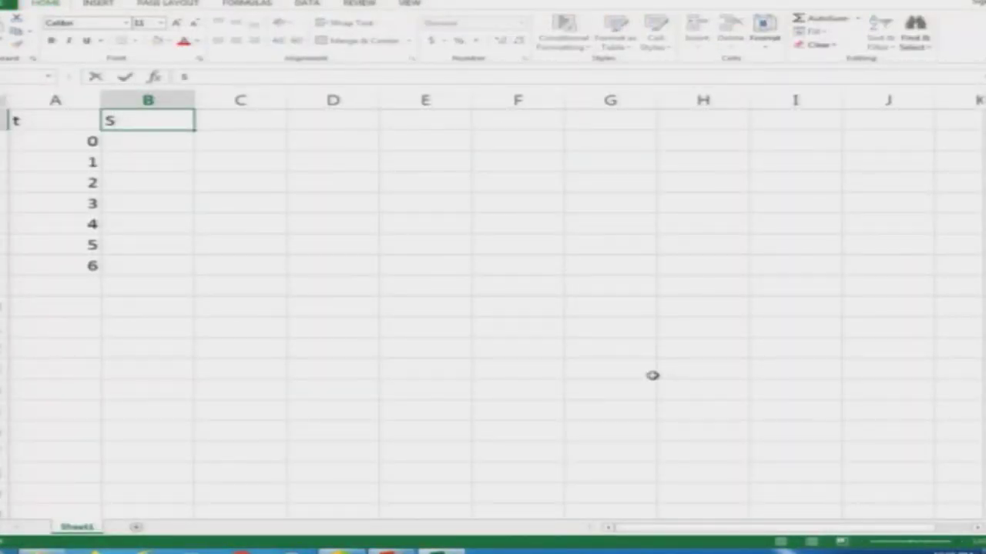
pyautogui.press('Return')
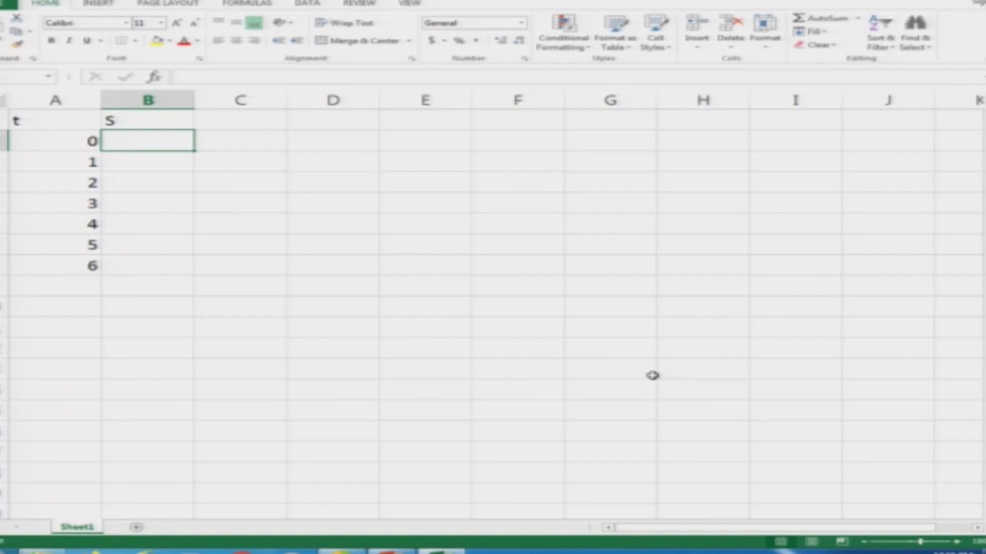
pyautogui.write('20')
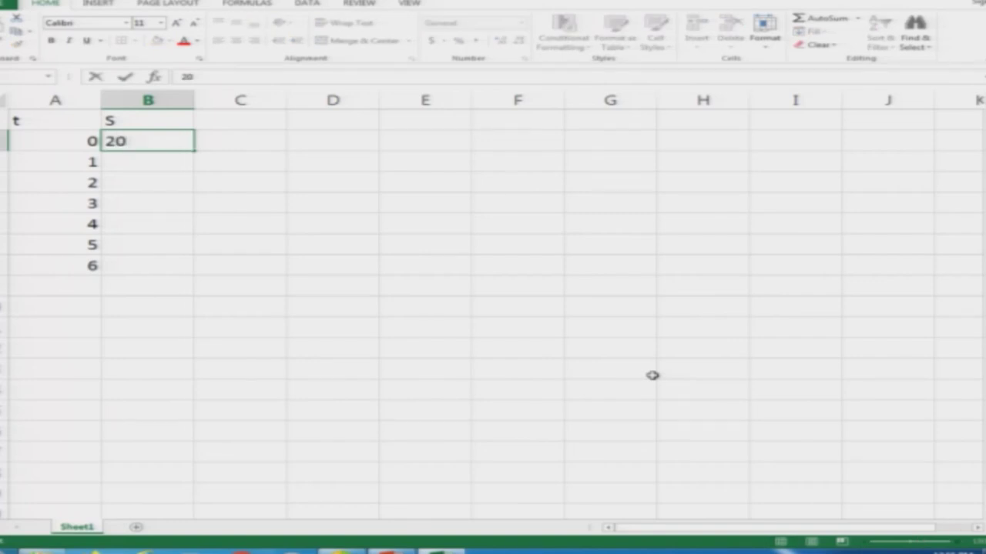
pyautogui.press('Tab')
pyautogui.press('Left')
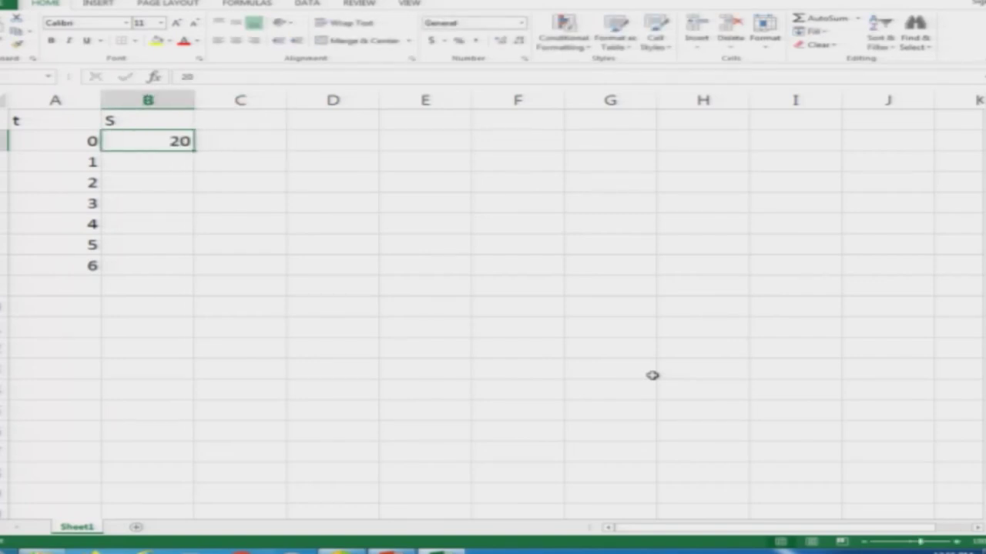
pyautogui.click(158, 42)
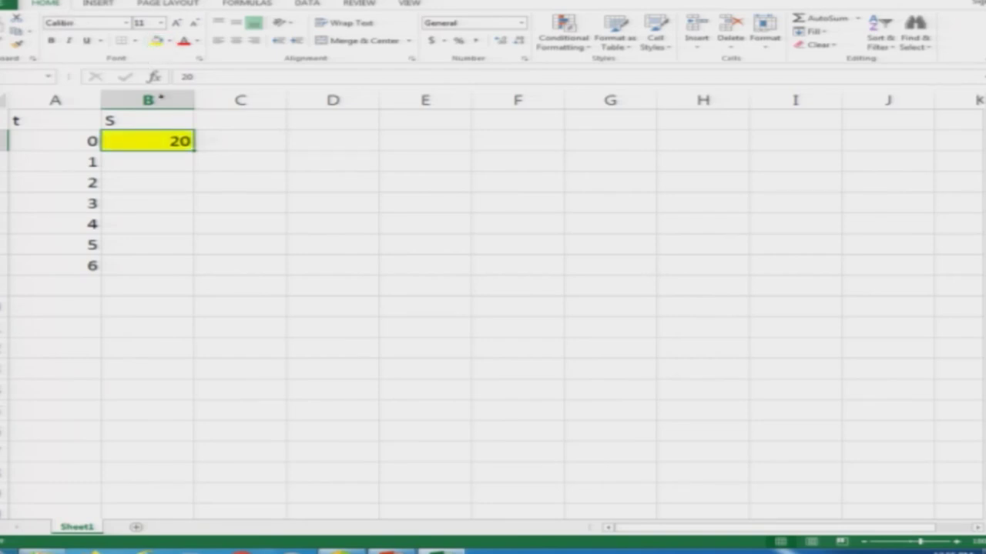
# Enter the heading epsilon in cell C1, beside the S heading.
pyautogui.click(240, 118)
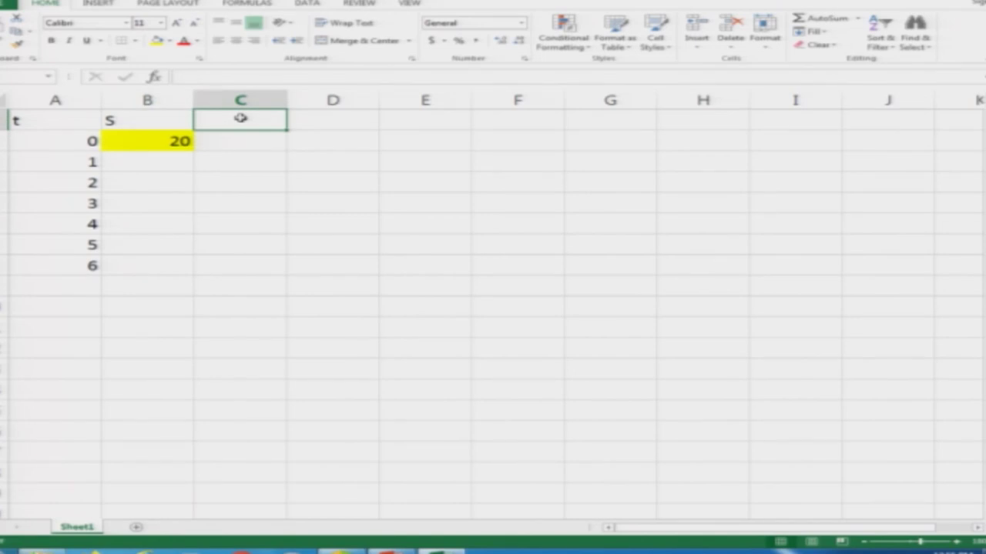
pyautogui.hotkey('alt', 'Tab')
pyautogui.hotkey('alt', 'Tab')
pyautogui.write('ep')
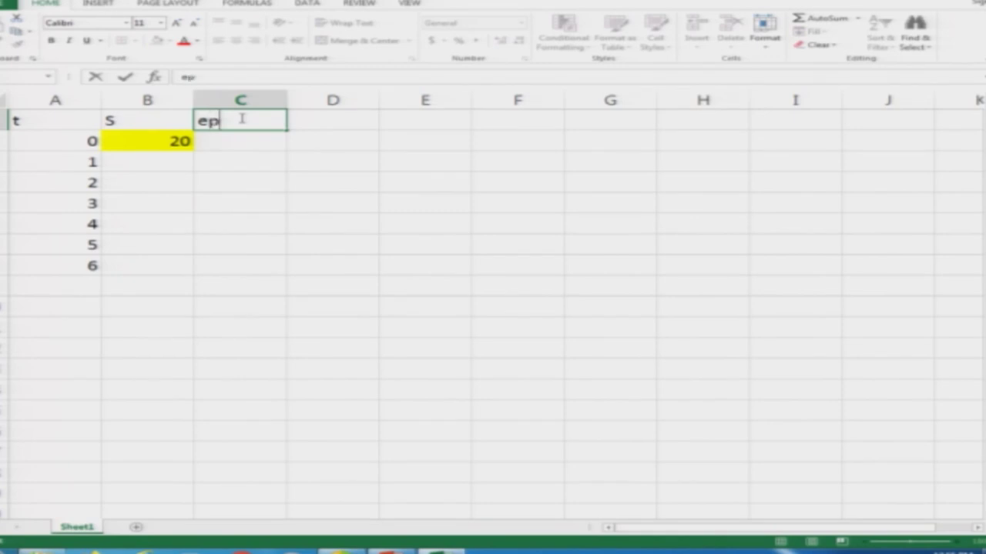
pyautogui.write('silon')
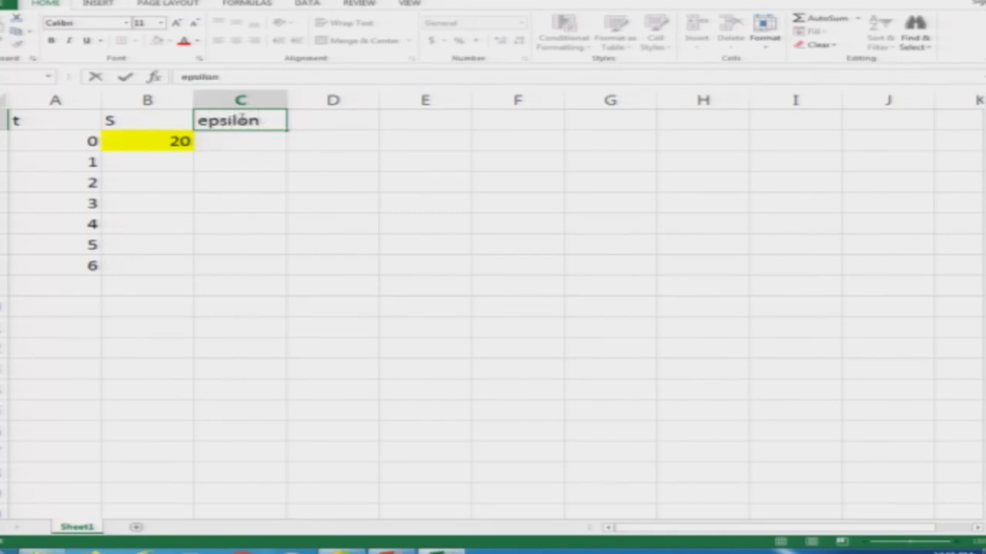
pyautogui.press('Return')
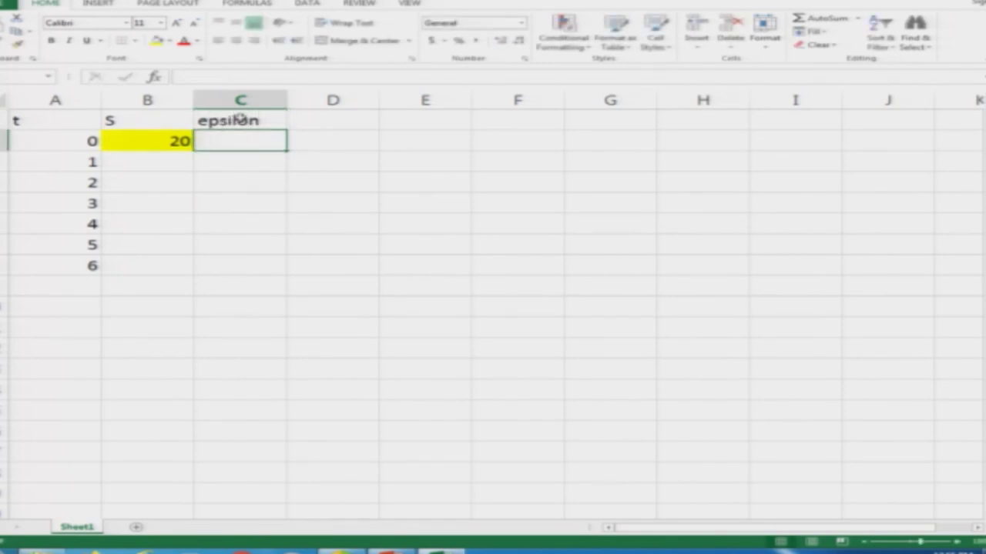
pyautogui.write('=')
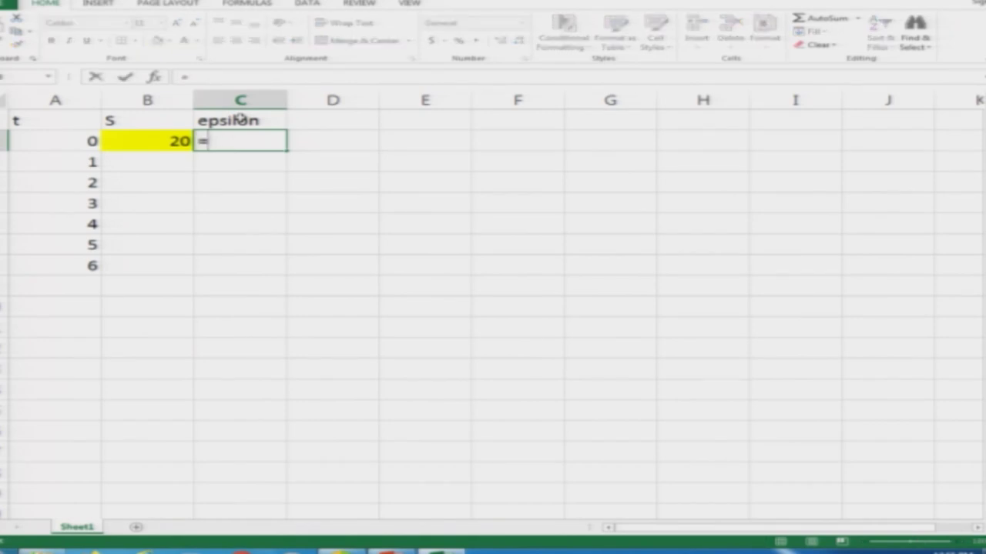
pyautogui.press('Escape')
# Enter the heading Delta S in cell D1, beside the epsilon heading.
pyautogui.press('Up')
pyautogui.press('Right')
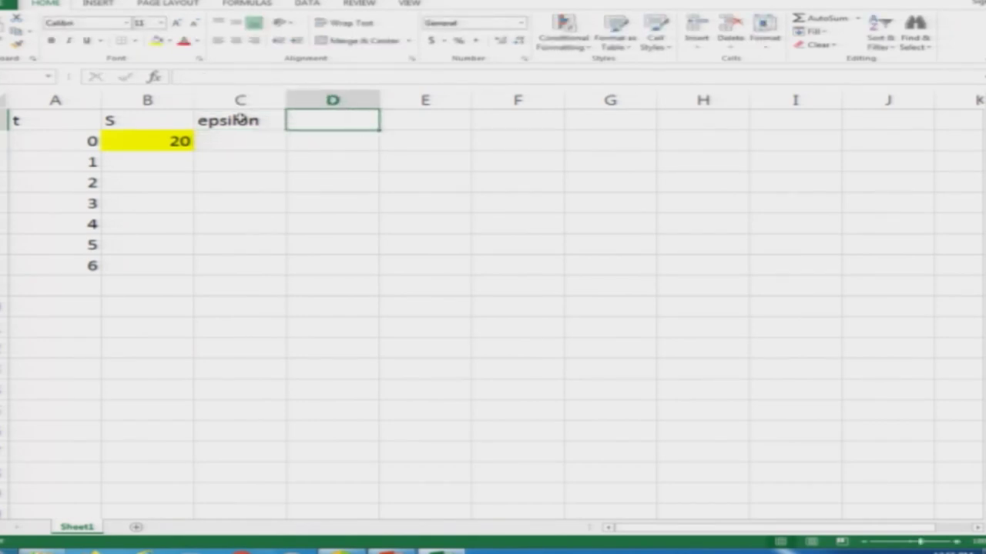
pyautogui.hotkey('alt', 'Tab')
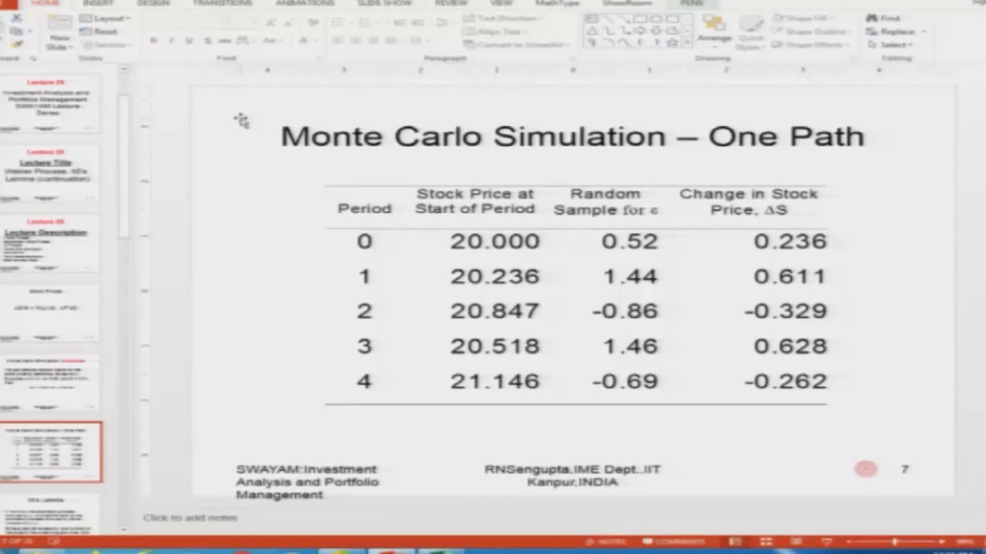
pyautogui.hotkey('alt', 'Tab')
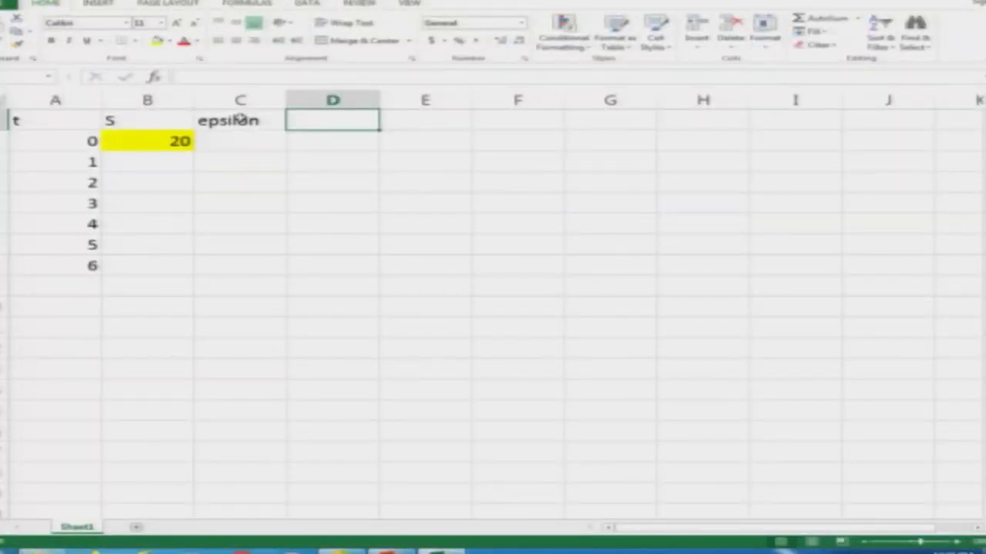
pyautogui.write('Del')
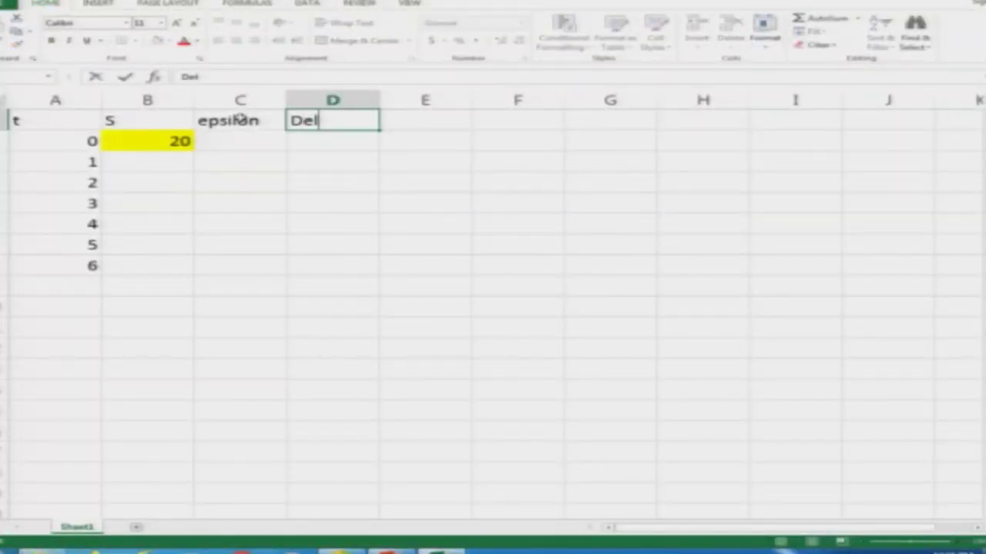
pyautogui.write('ta S')
pyautogui.press('Return')
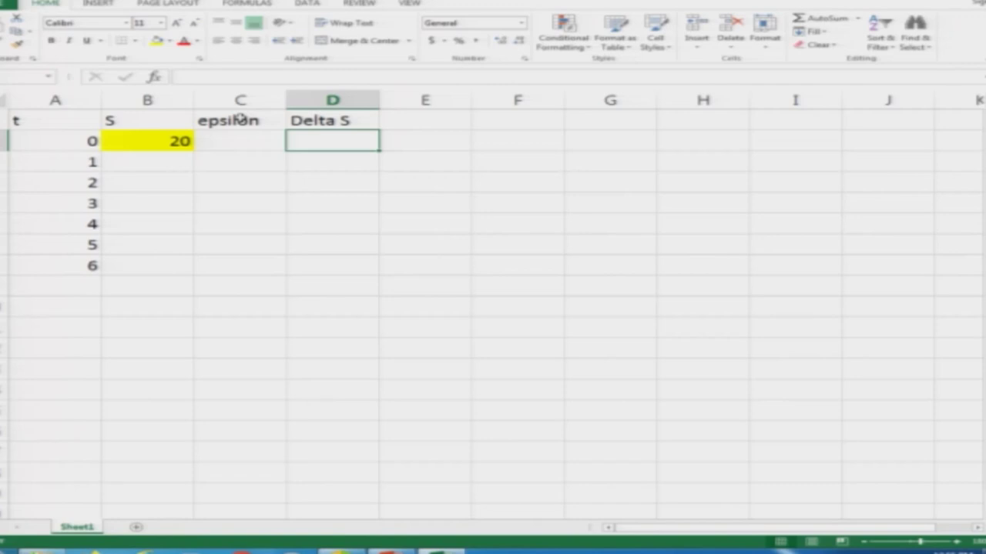
pyautogui.press('Left')
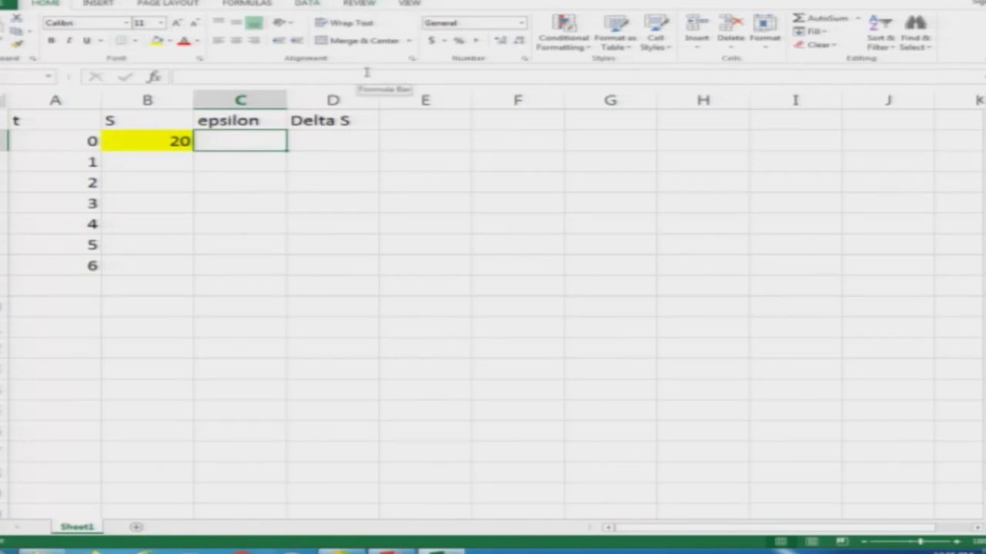
pyautogui.write('norm')
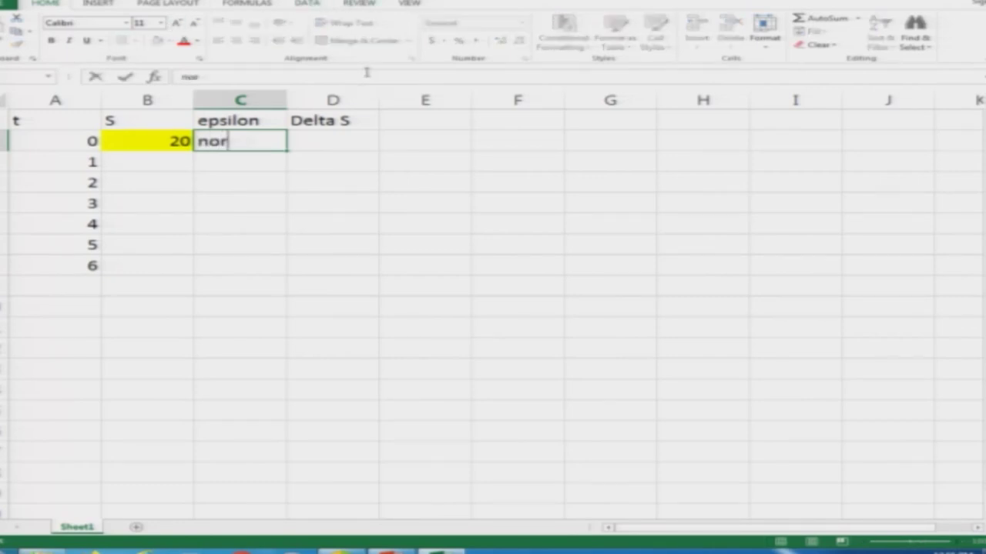
pyautogui.press('BackSpace')
pyautogui.press('BackSpace')
pyautogui.press('BackSpace')
pyautogui.press('BackSpace')
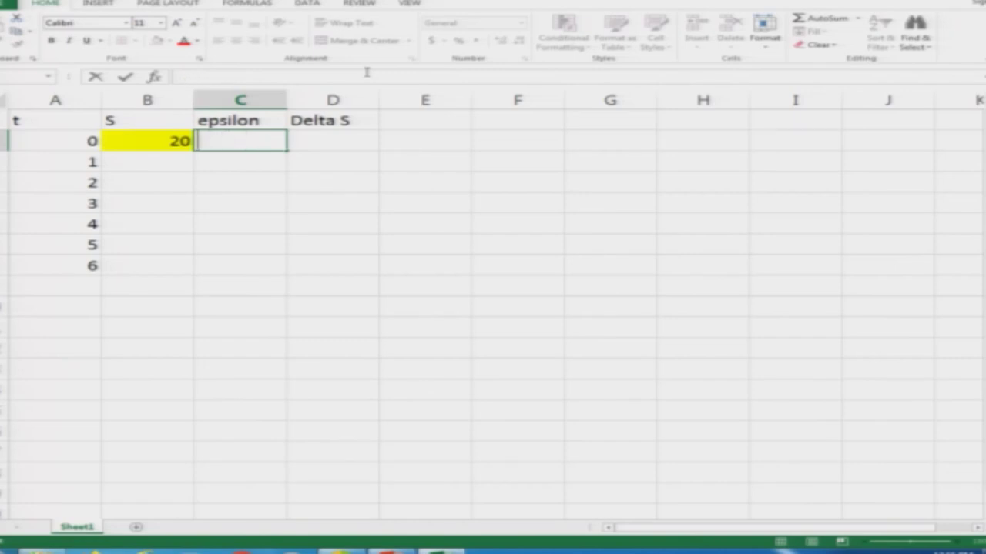
pyautogui.write('=norm')
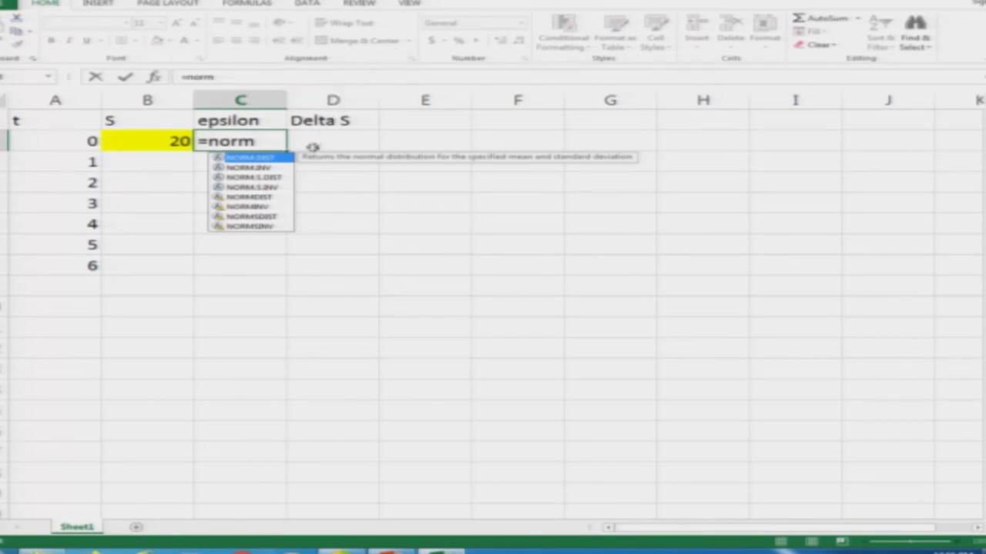
pyautogui.click(266, 168)
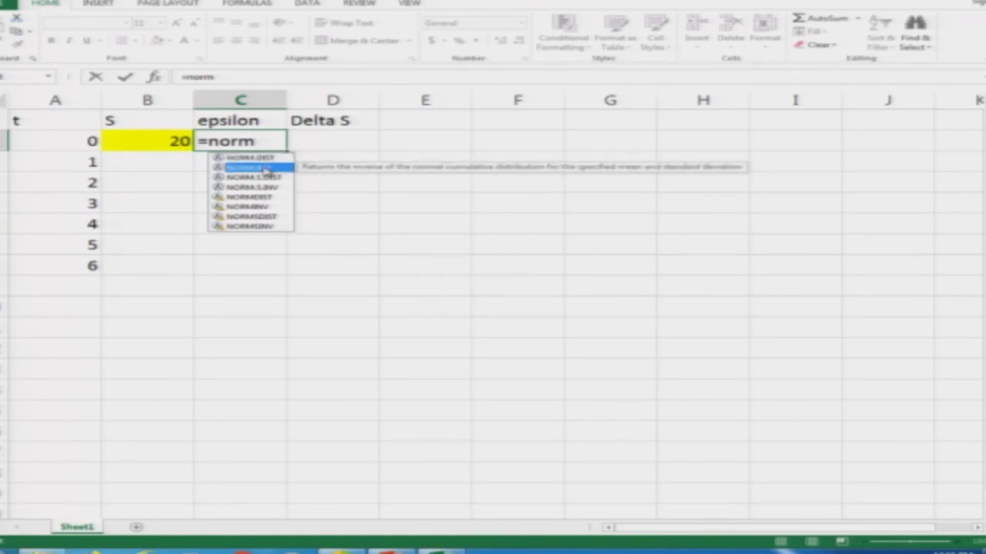
pyautogui.click(258, 179)
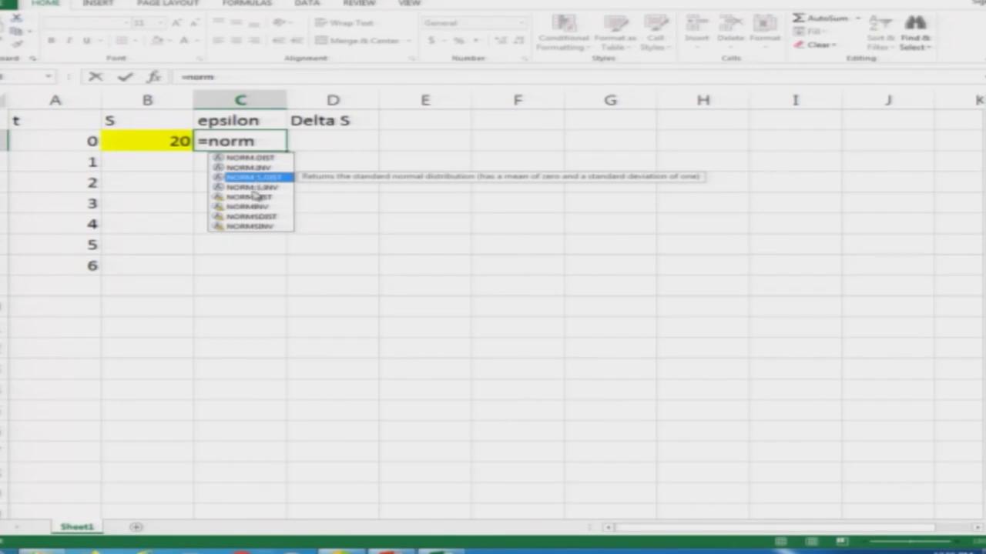
pyautogui.click(262, 189)
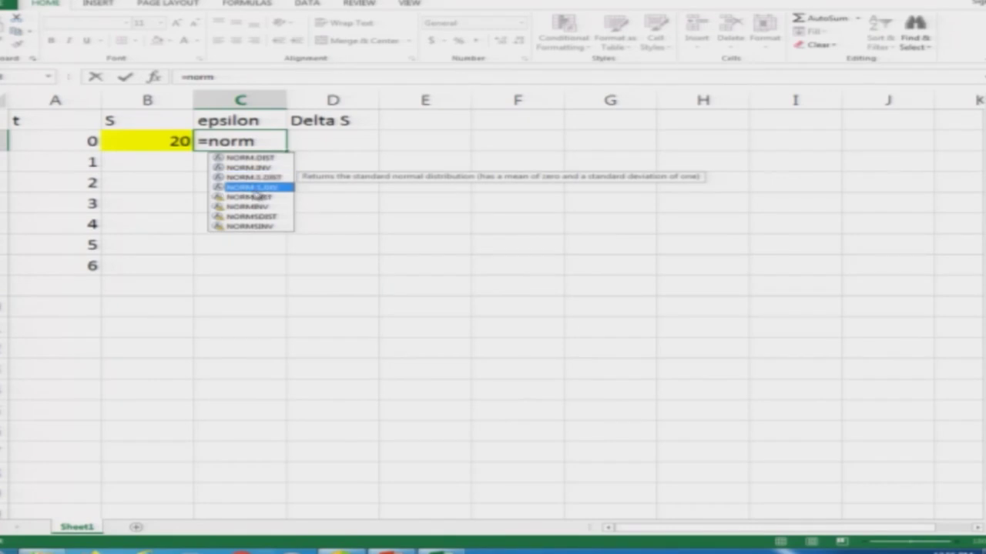
pyautogui.click(268, 178)
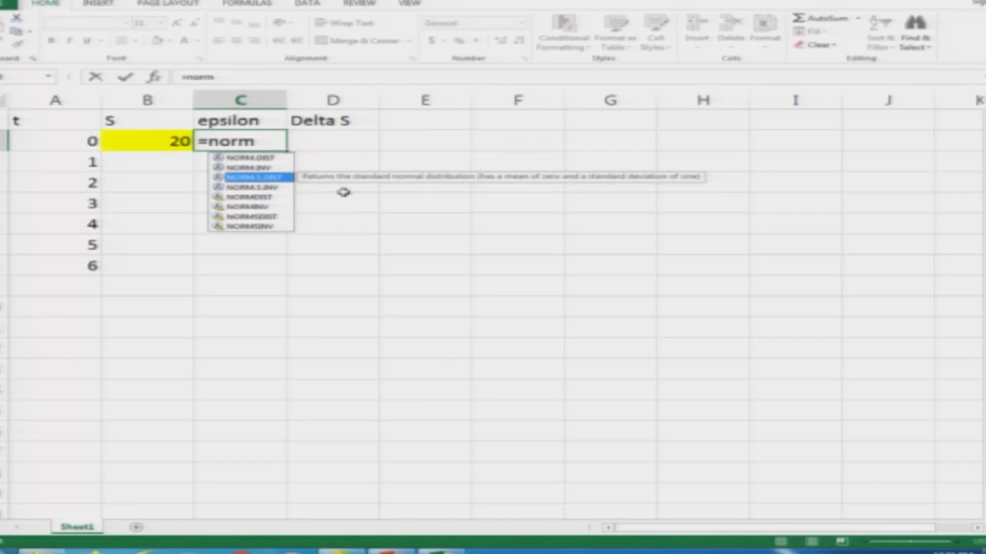
pyautogui.click(265, 144)
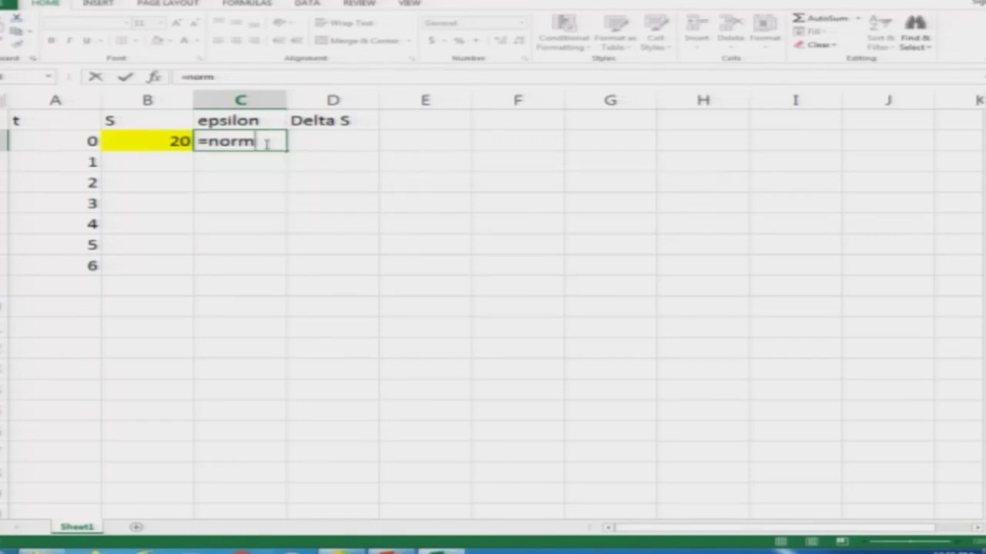
pyautogui.write('.')
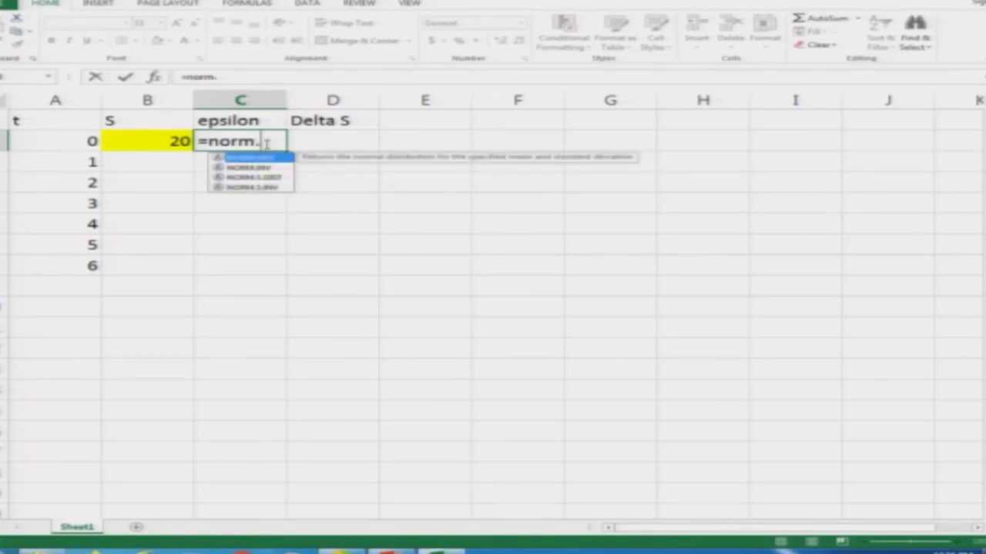
pyautogui.write('s.dius')
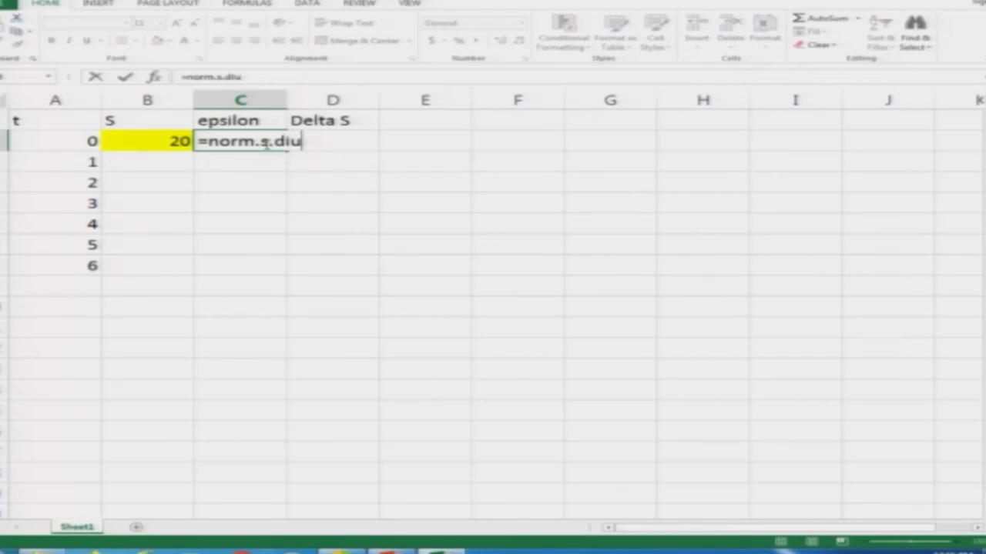
pyautogui.press('BackSpace')
pyautogui.press('BackSpace')
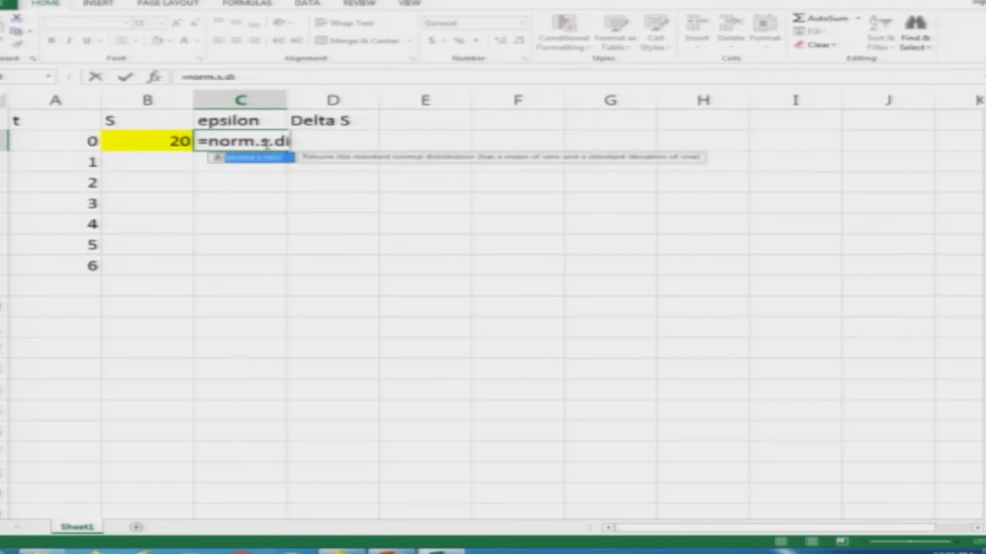
pyautogui.write('st(')
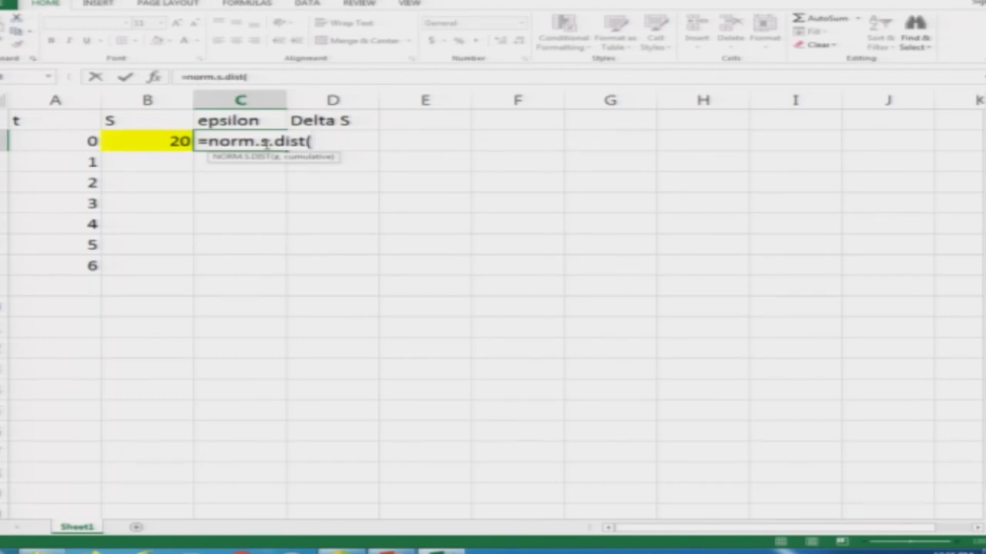
pyautogui.press('BackSpace')
pyautogui.press('BackSpace')
pyautogui.press('BackSpace')
pyautogui.press('BackSpace')
pyautogui.press('BackSpace')
pyautogui.press('BackSpace')
pyautogui.press('BackSpace')
pyautogui.press('BackSpace')
pyautogui.press('BackSpace')
pyautogui.press('BackSpace')
pyautogui.press('BackSpace')
pyautogui.press('BackSpace')
pyautogui.press('BackSpace')
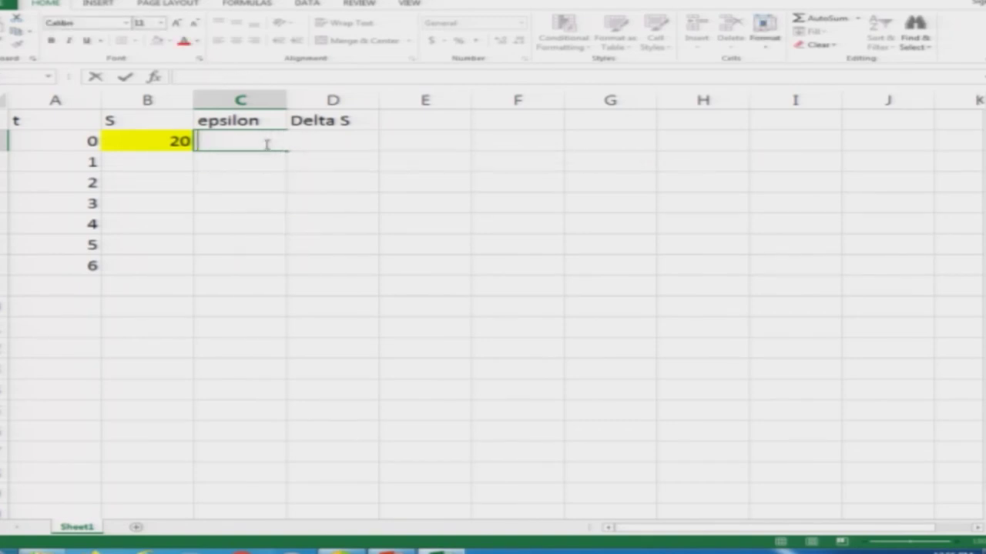
pyautogui.click(13, 548)
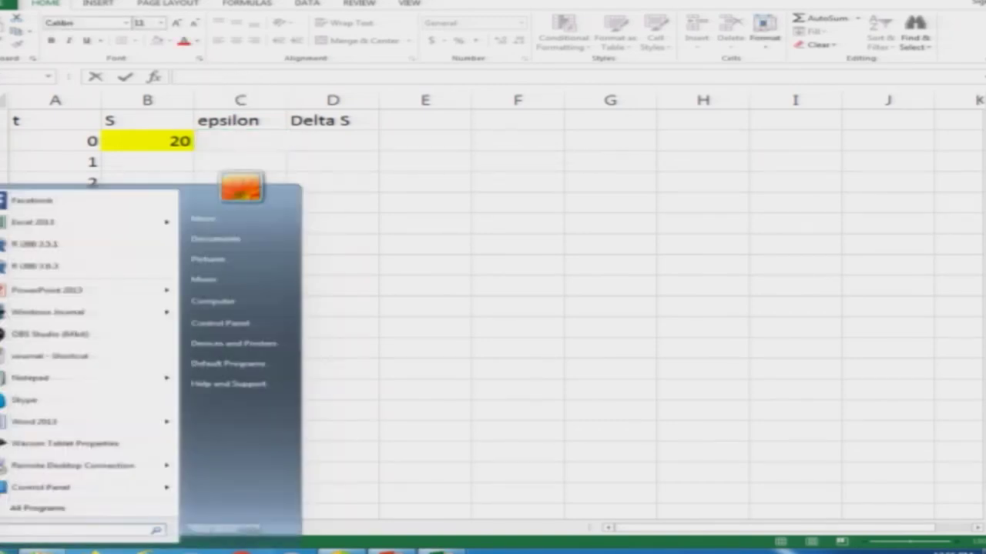
pyautogui.press('super+d')
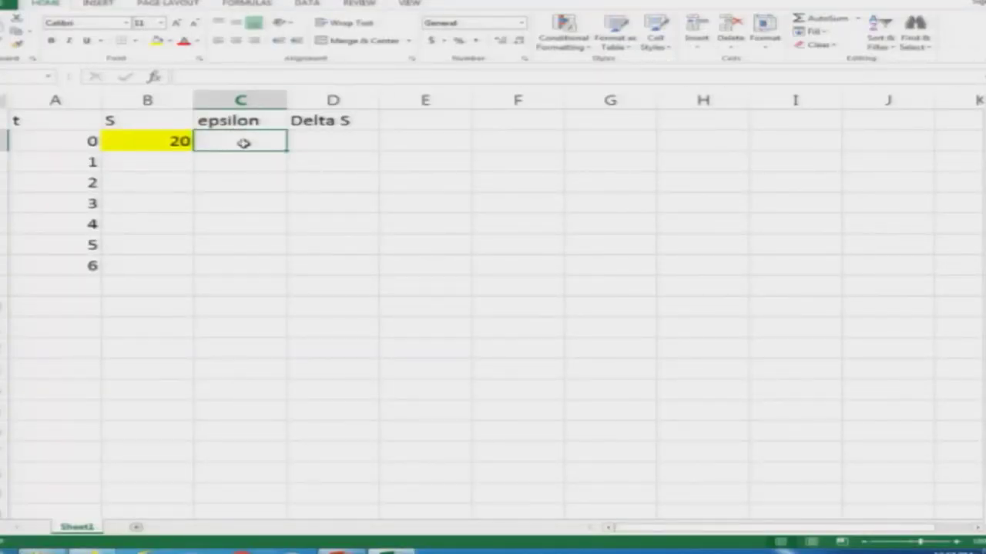
# Enter the formula =NORM.S.DIST(0,1) in cell C2 under the epsilon heading.
pyautogui.write('=')
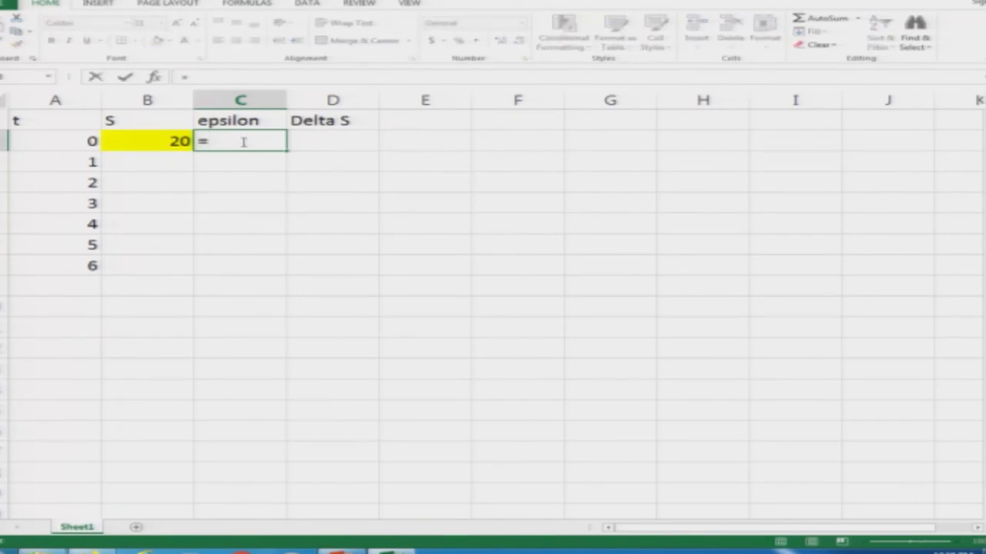
pyautogui.write('norm')
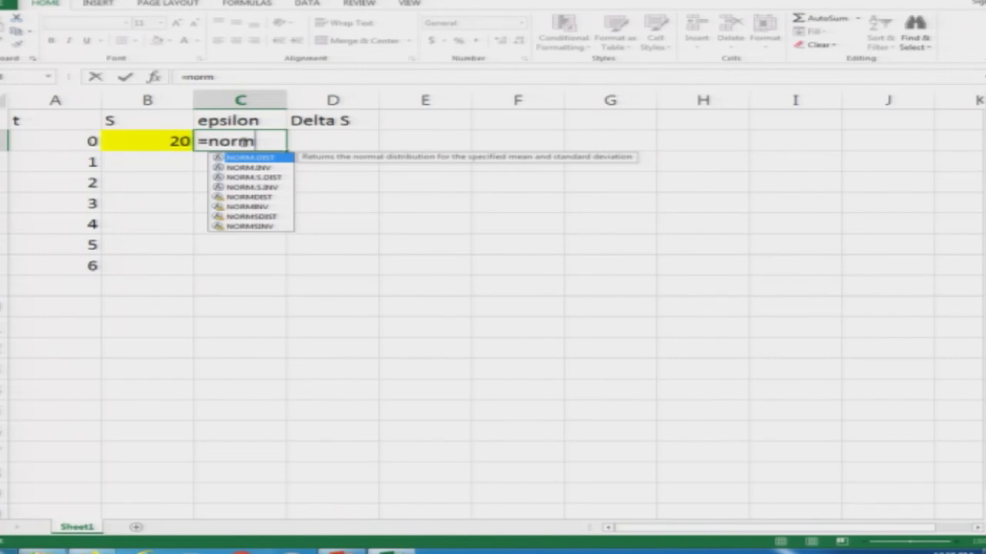
pyautogui.click(271, 219)
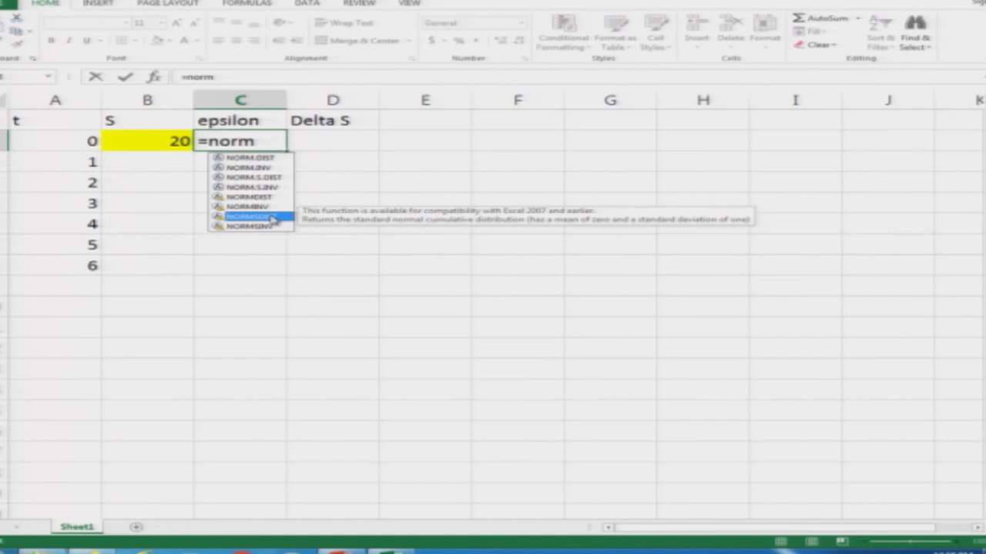
pyautogui.click(264, 228)
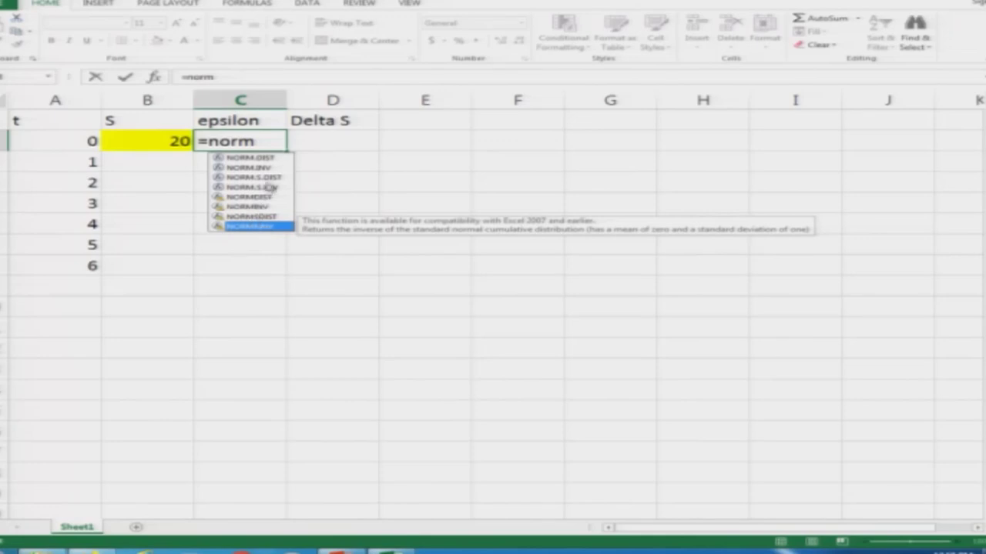
pyautogui.click(270, 169)
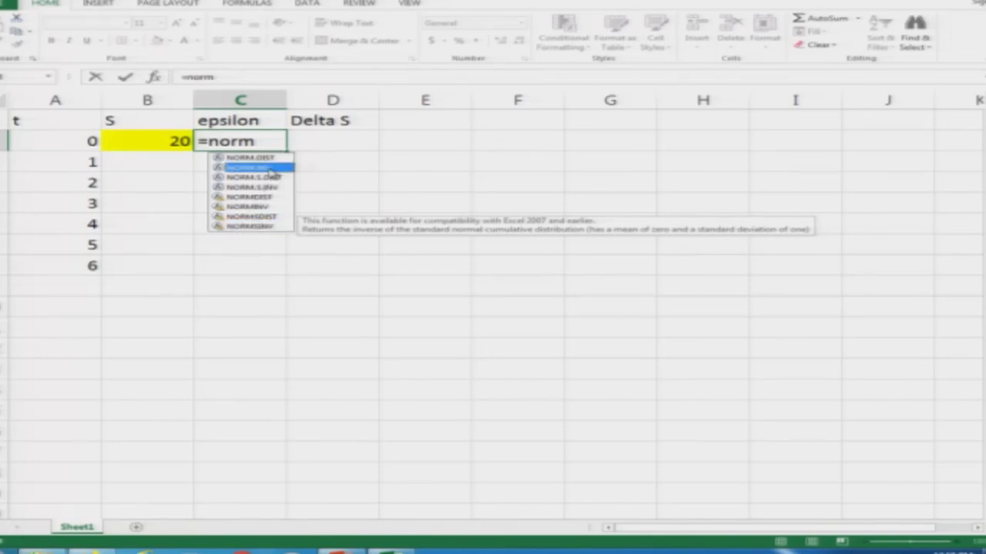
pyautogui.click(258, 140)
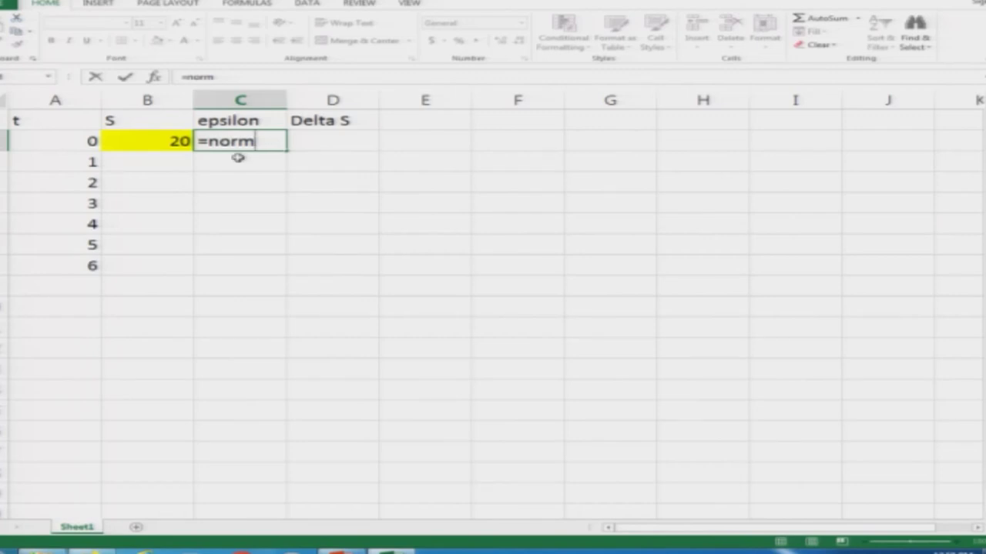
pyautogui.write('.s.')
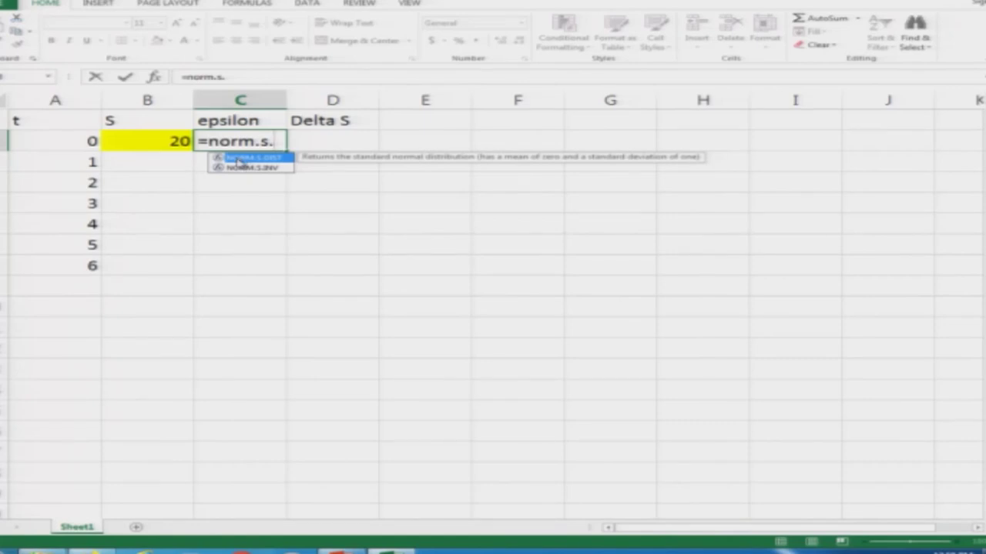
pyautogui.write('dist')
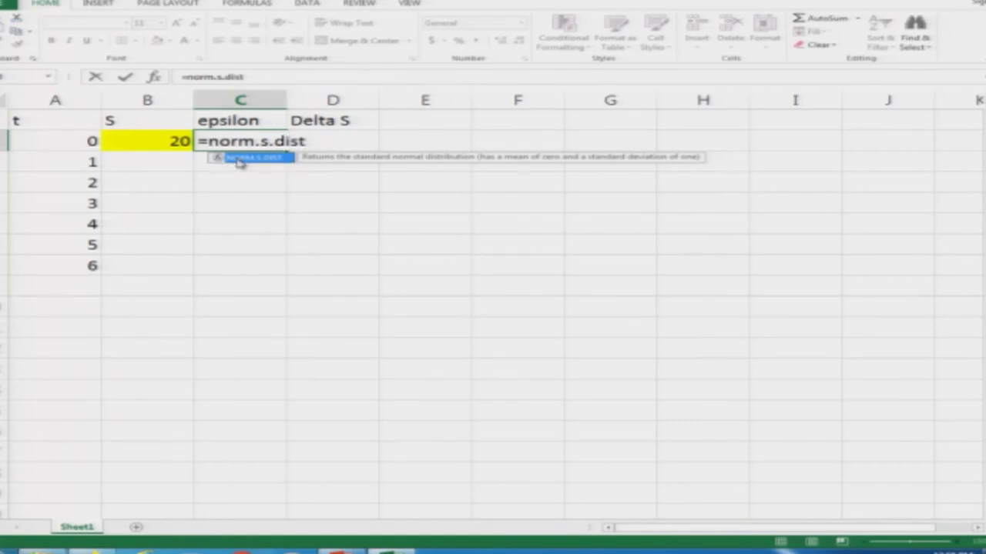
pyautogui.write('(0,1)')
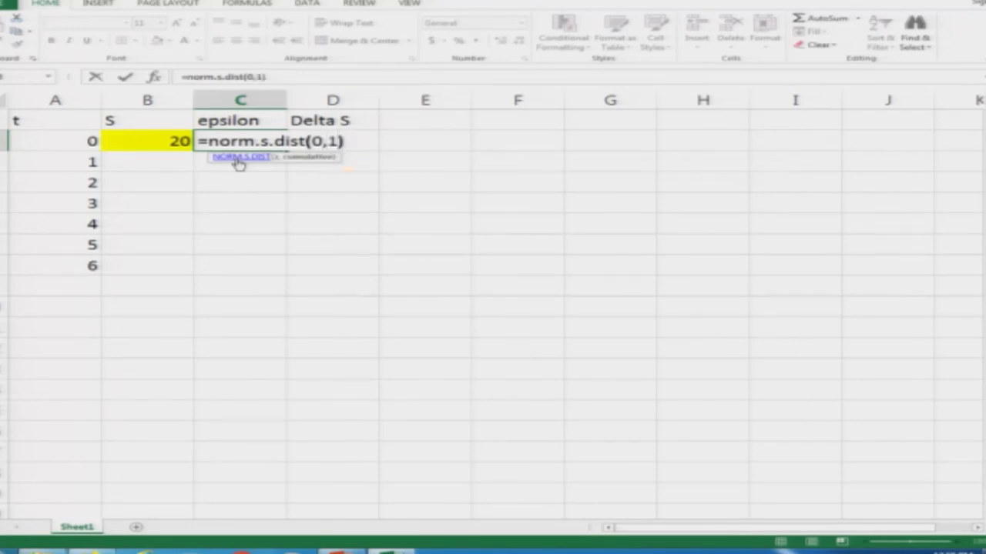
pyautogui.hotkey('ctrl', 'Return')
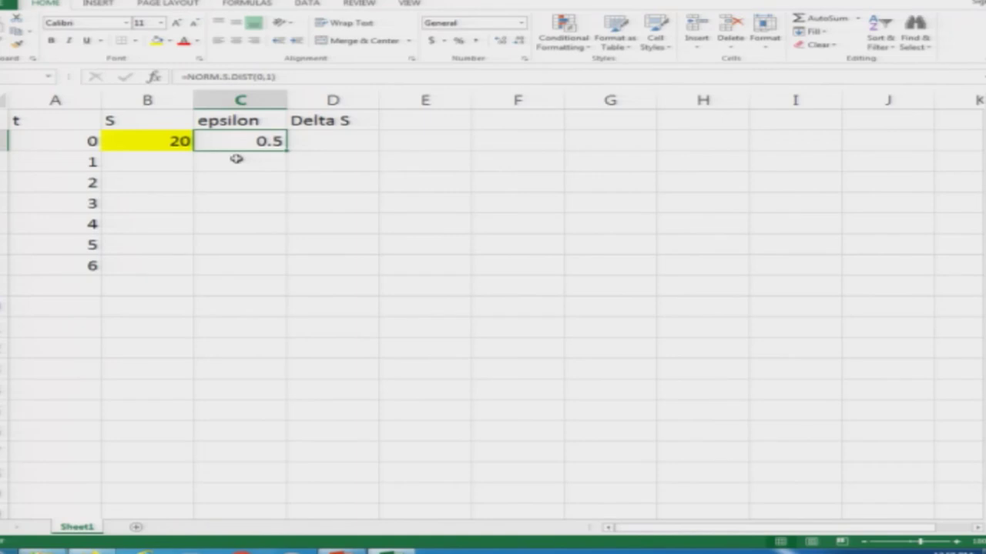
# Examine the function name and arguments of the NORM.S.DIST formula in cell C2 without changing it.
pyautogui.press('F2')
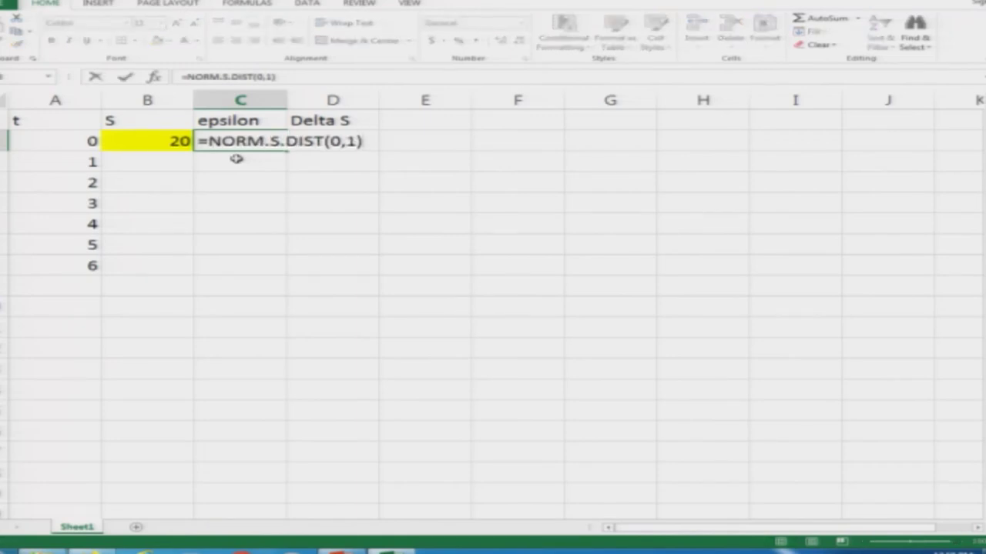
pyautogui.press('Left')
pyautogui.press('Left')
pyautogui.press('Left')
pyautogui.press('Left')
pyautogui.press('Left')
pyautogui.press('Left')
pyautogui.press('Left')
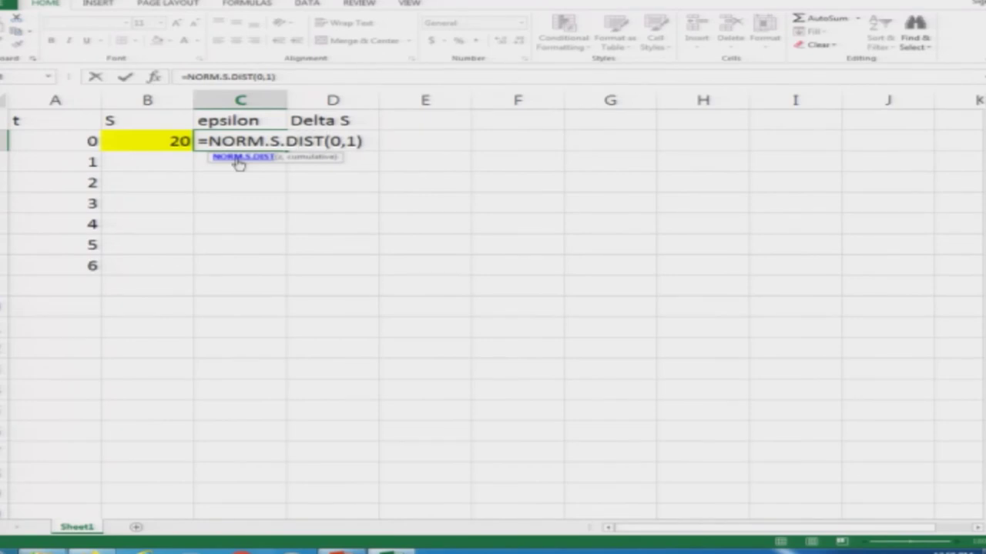
pyautogui.press('Right')
pyautogui.press('Right')
pyautogui.press('Right')
pyautogui.press('Right')
pyautogui.press('Right')
pyautogui.press('Right')
pyautogui.press('Right')
pyautogui.press('Left')
pyautogui.press('Left')
pyautogui.press('Left')
pyautogui.press('Left')
pyautogui.press('Left')
pyautogui.hotkey('shift', 'Left')
pyautogui.hotkey('shift', 'Left')
pyautogui.hotkey('shift', 'Left')
pyautogui.hotkey('shift', 'Left')
pyautogui.hotkey('shift', 'Left')
pyautogui.hotkey('shift', 'Left')
pyautogui.hotkey('shift', 'Left')
pyautogui.hotkey('shift', 'Left')
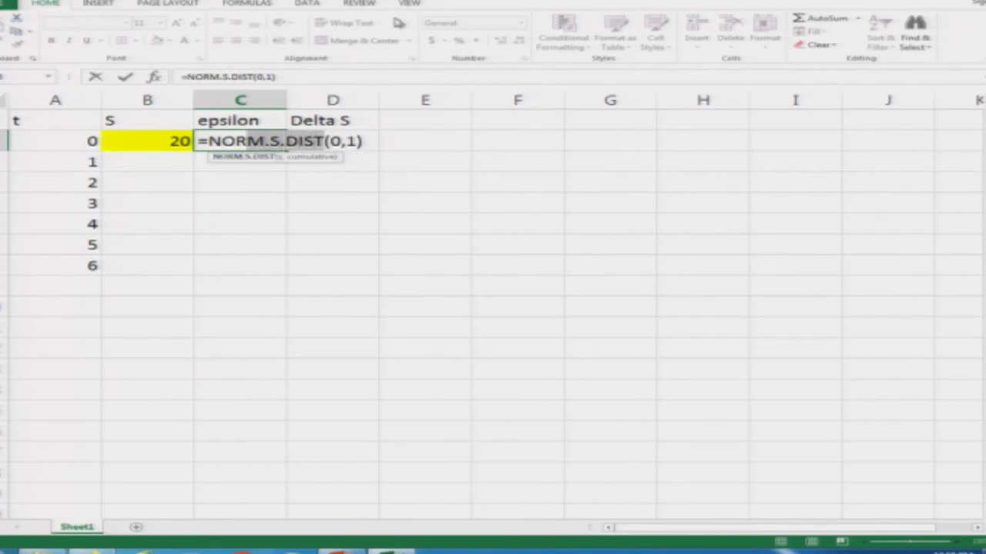
pyautogui.hotkey('ctrl', 'Return')
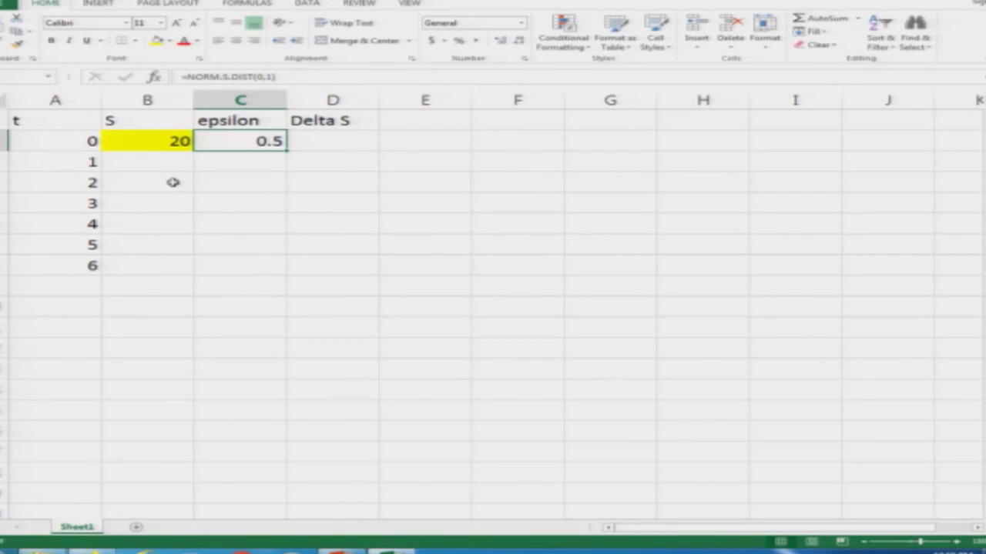
pyautogui.write('=')
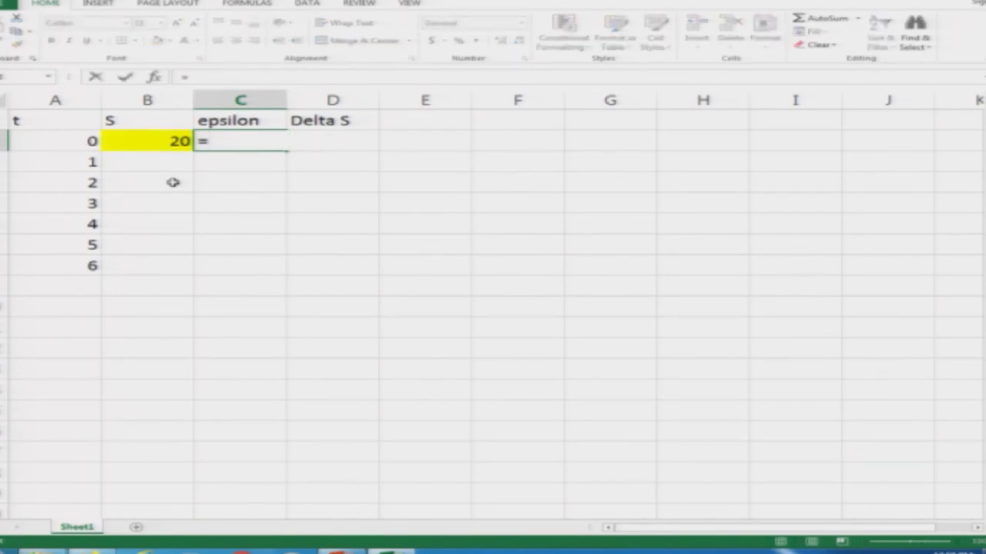
pyautogui.write('norm')
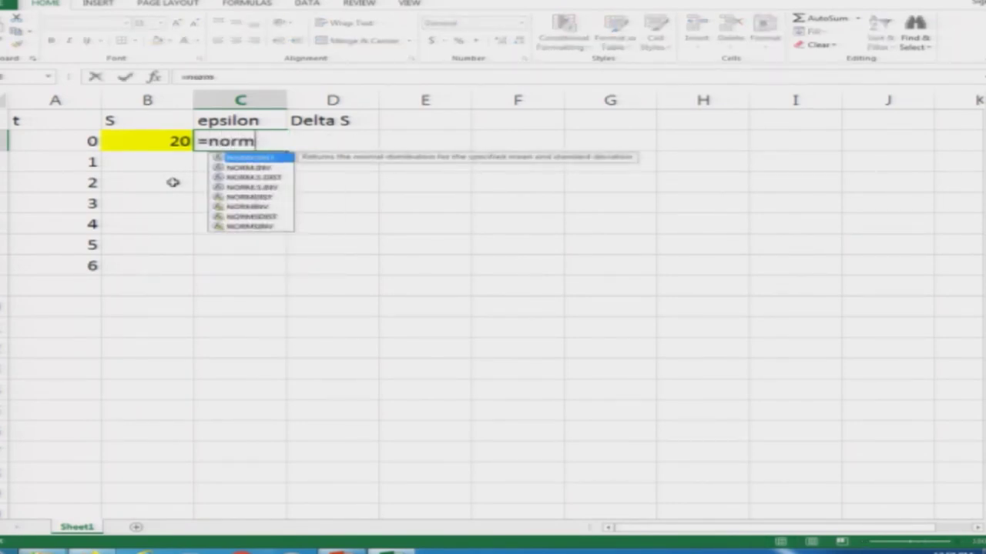
pyautogui.press('BackSpace')
pyautogui.press('BackSpace')
pyautogui.press('BackSpace')
pyautogui.press('BackSpace')
pyautogui.write('std')
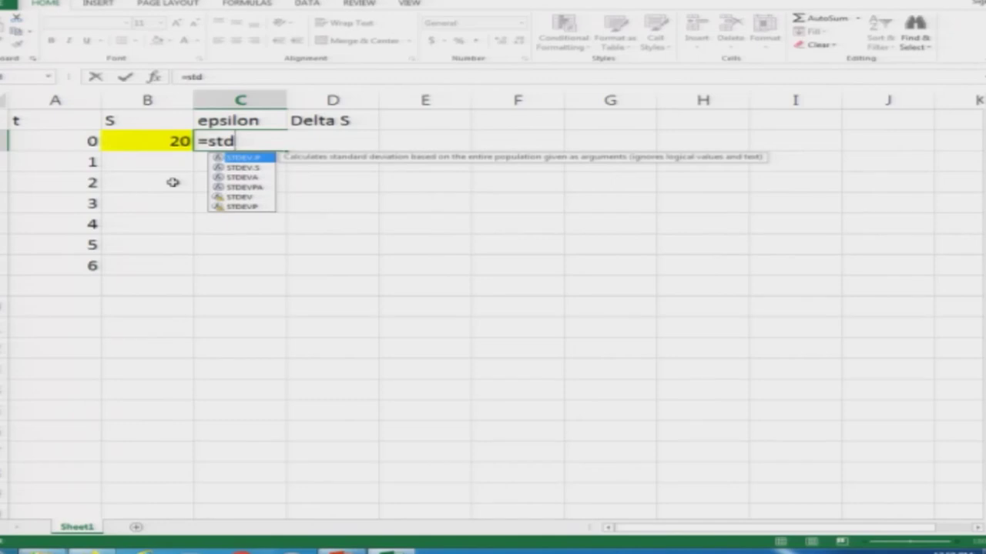
pyautogui.click(248, 169)
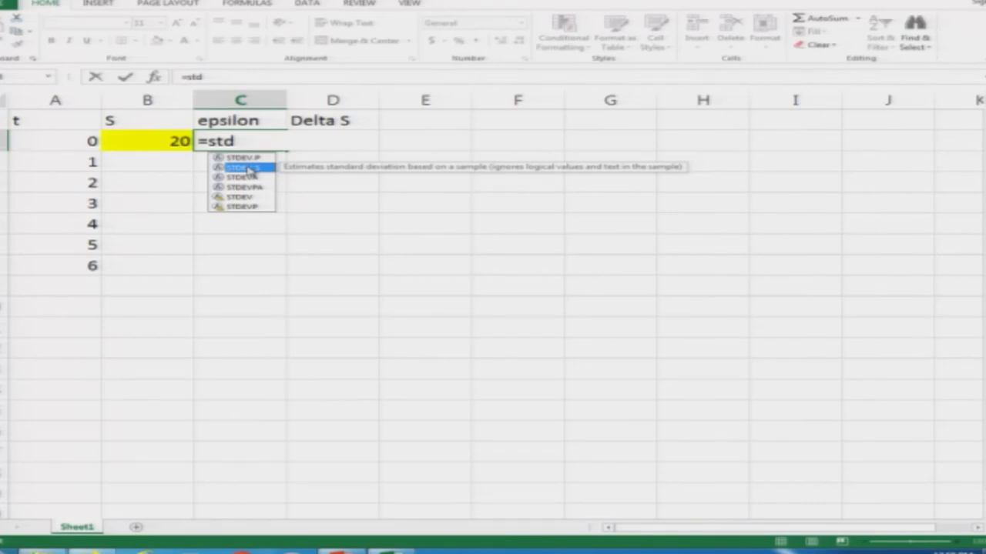
pyautogui.click(235, 178)
pyautogui.click(242, 169)
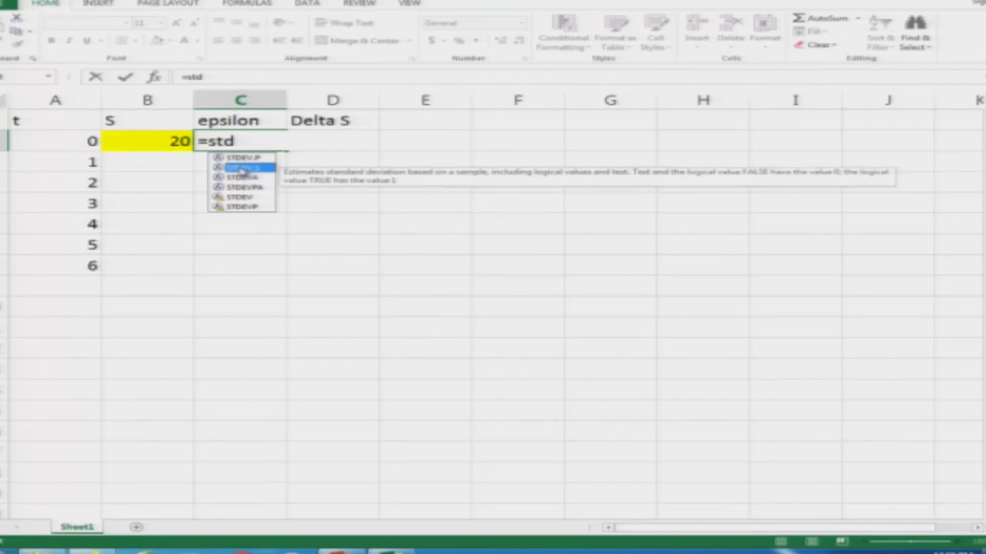
pyautogui.click(244, 142)
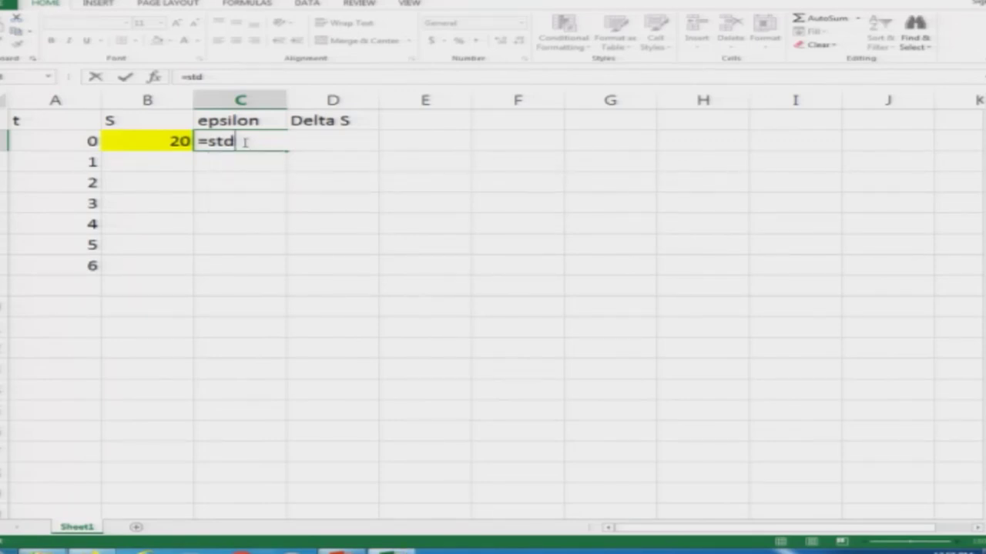
pyautogui.press('BackSpace')
pyautogui.press('BackSpace')
pyautogui.press('BackSpace')
pyautogui.write('norm.')
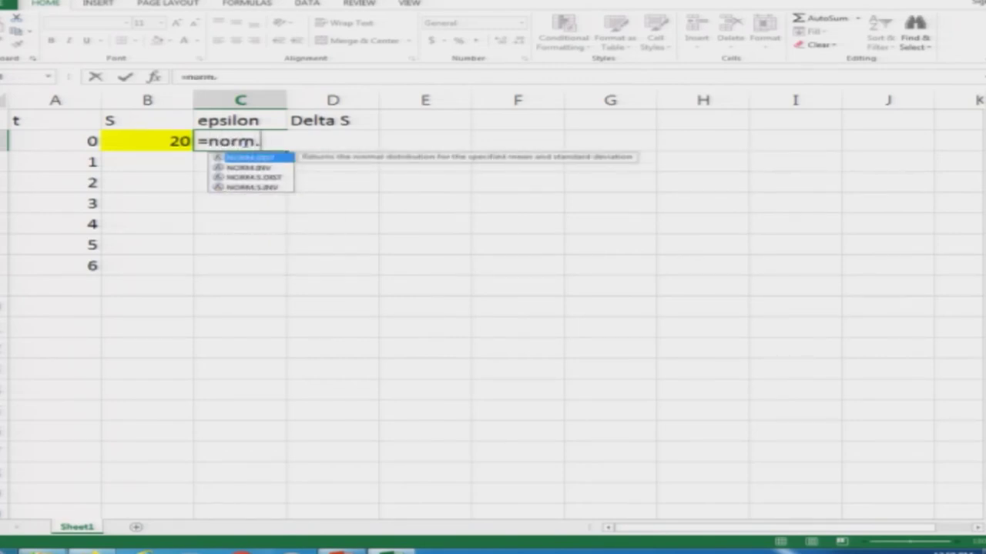
pyautogui.press('BackSpace')
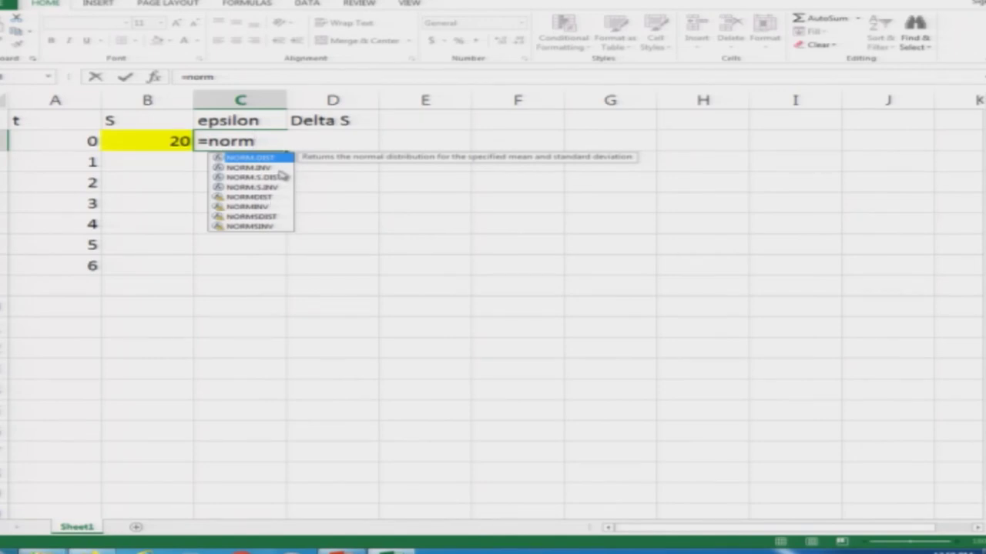
pyautogui.write('.')
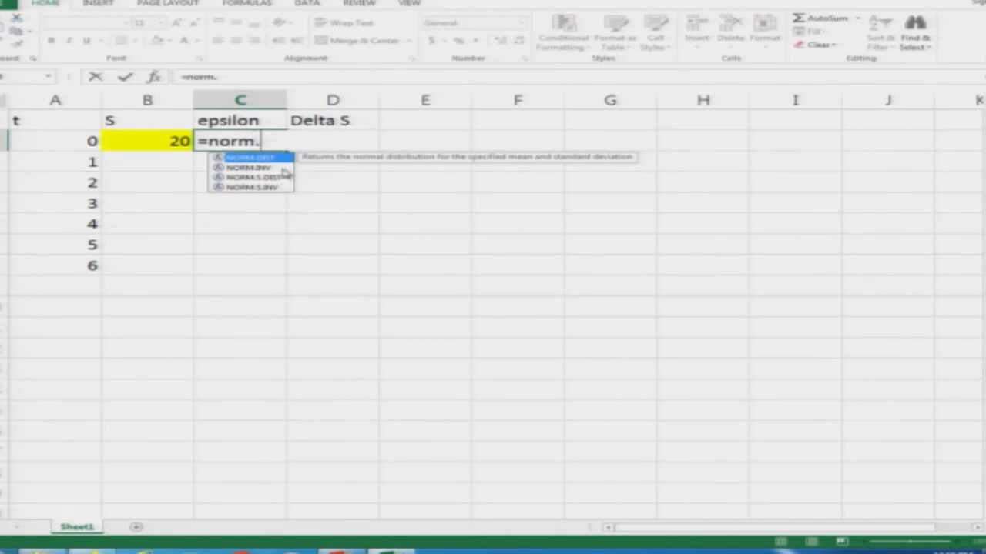
pyautogui.write('dist')
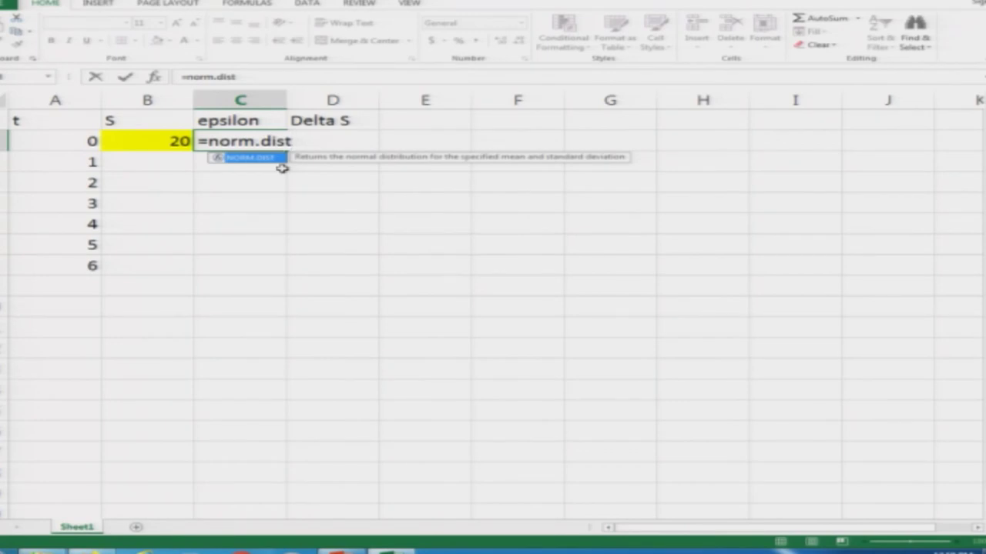
pyautogui.write('(')
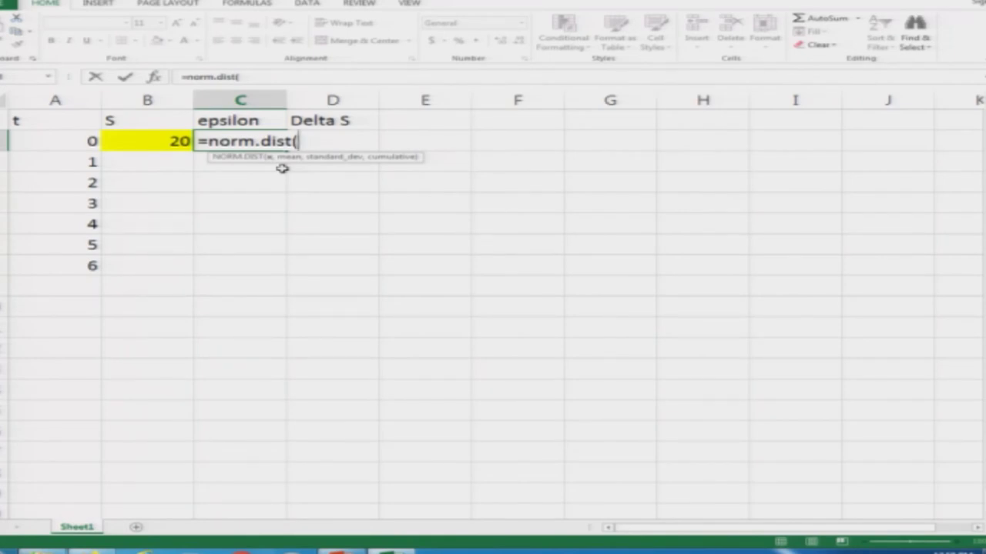
pyautogui.press('BackSpace')
pyautogui.press('BackSpace')
pyautogui.press('BackSpace')
pyautogui.press('BackSpace')
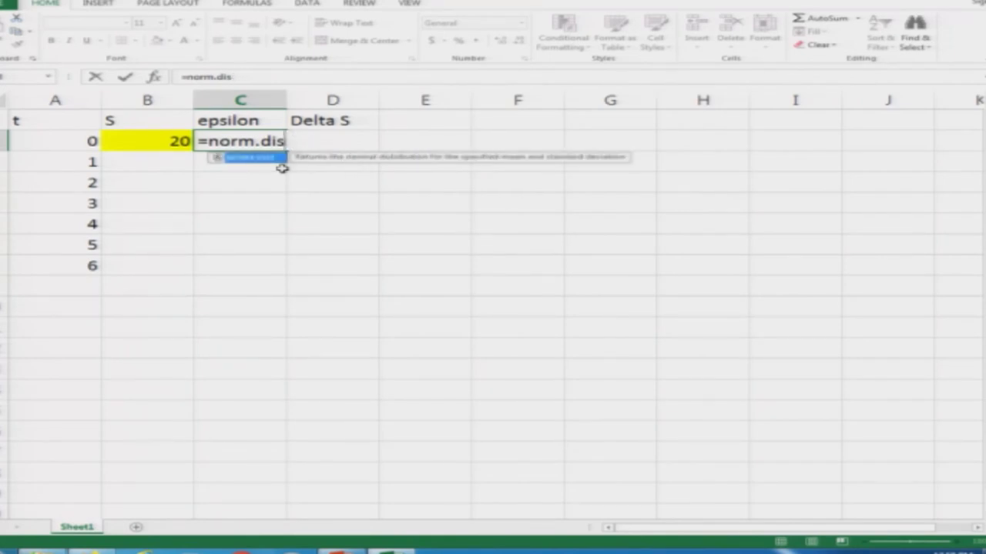
pyautogui.press('BackSpace')
pyautogui.press('BackSpace')
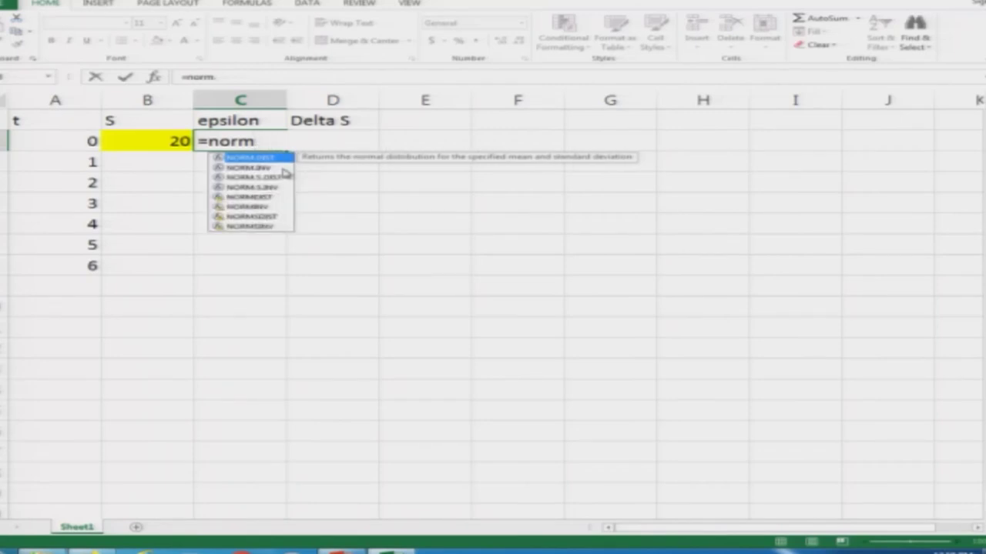
pyautogui.click(260, 167)
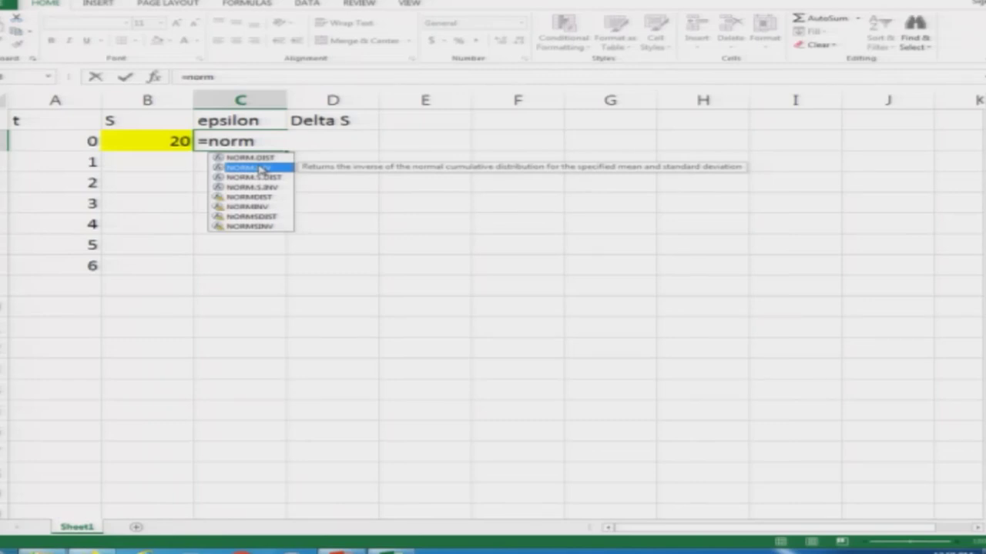
pyautogui.write('.iv(')
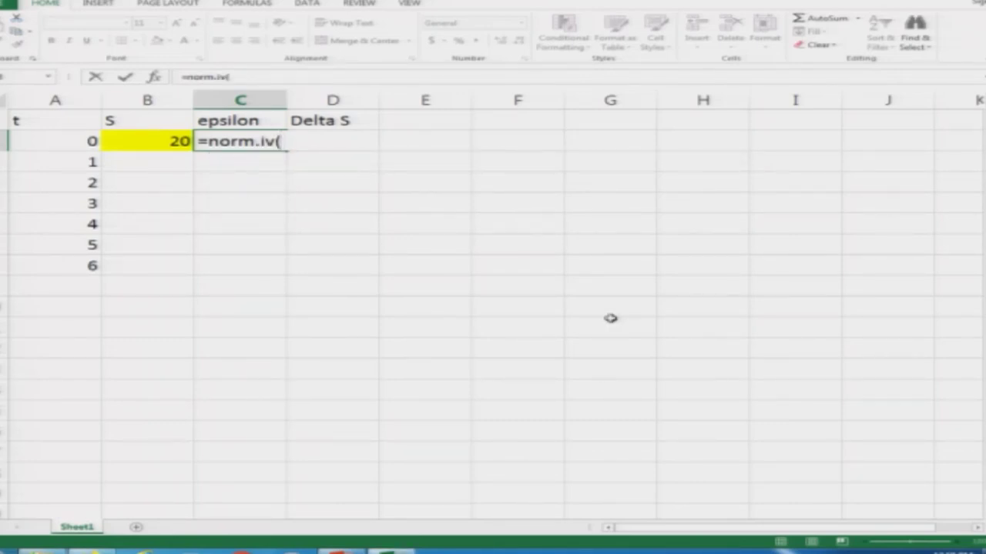
pyautogui.press('BackSpace')
pyautogui.press('BackSpace')
pyautogui.write('nv(')
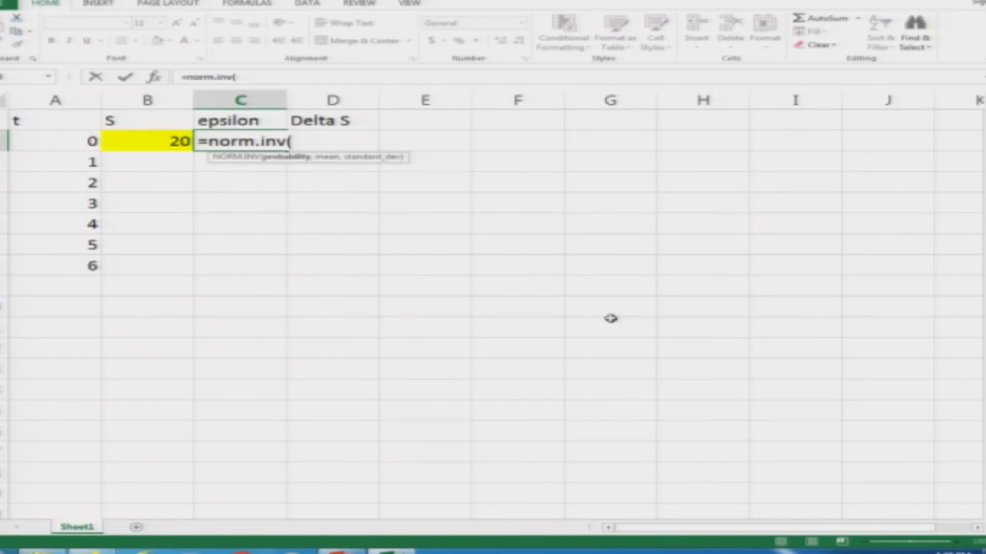
pyautogui.press('BackSpace')
pyautogui.press('BackSpace')
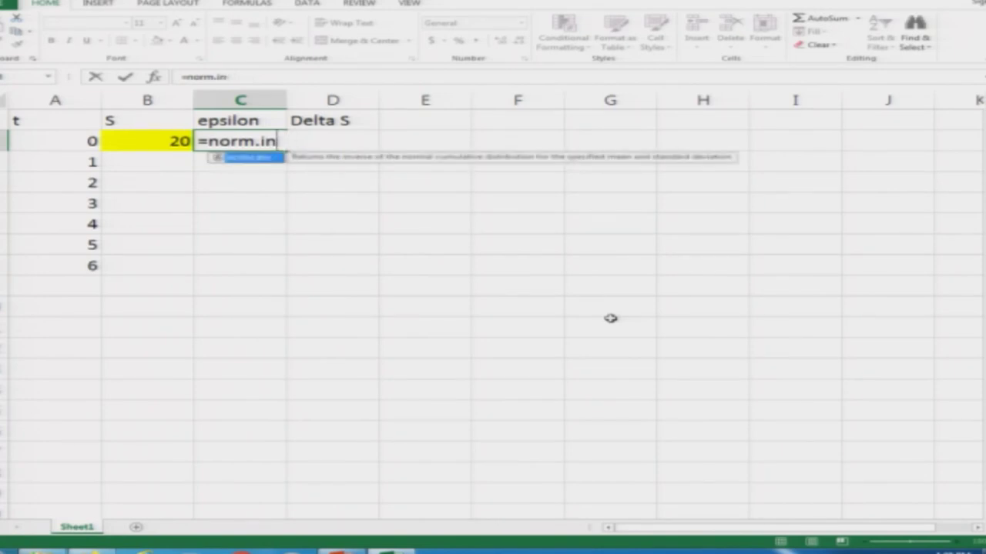
pyautogui.press('Escape')
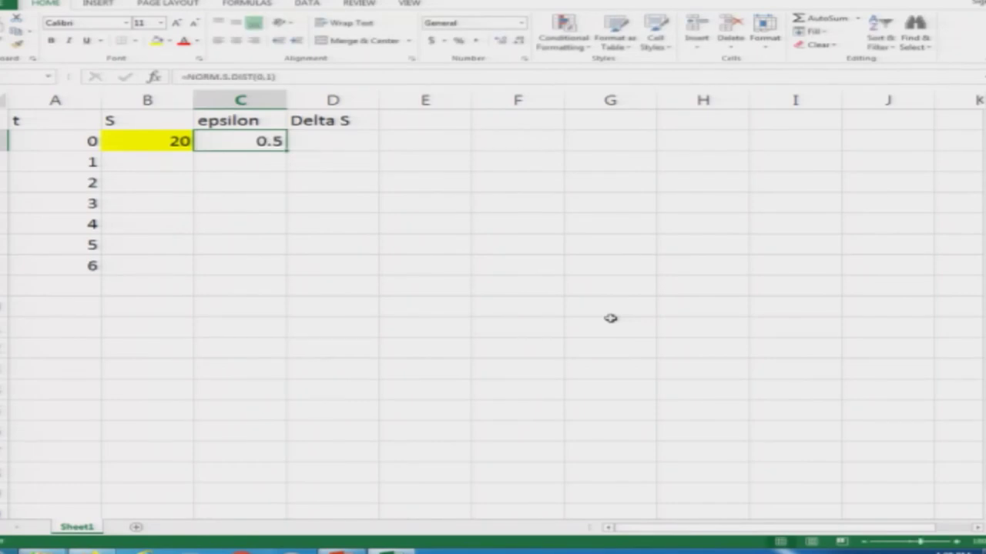
# Switch to PowerPoint, present the Monte Carlo Simulation – One Path slide, and ink an arrow from period 0 to below the table and a circle around 0.52.
pyautogui.hotkey('alt', 'Tab')
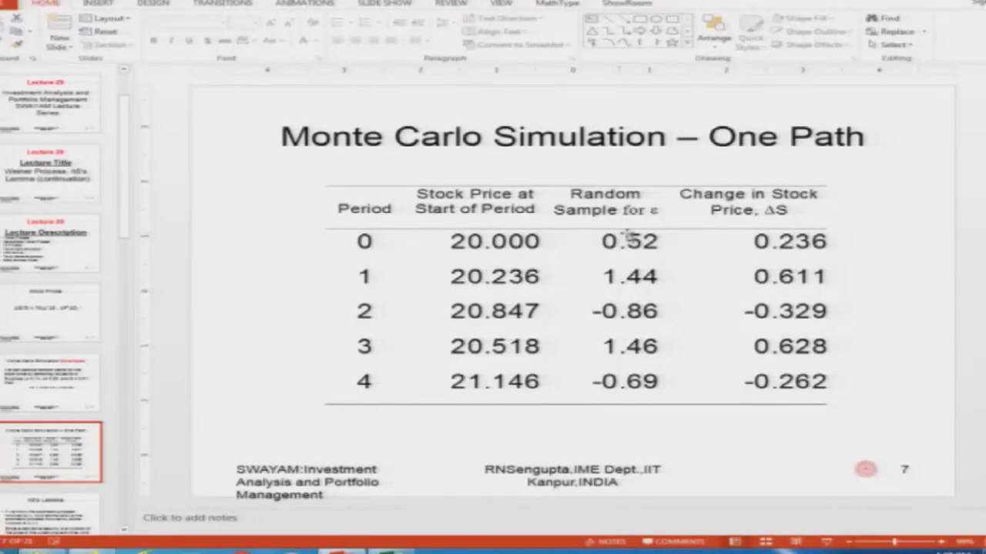
pyautogui.click(828, 542)
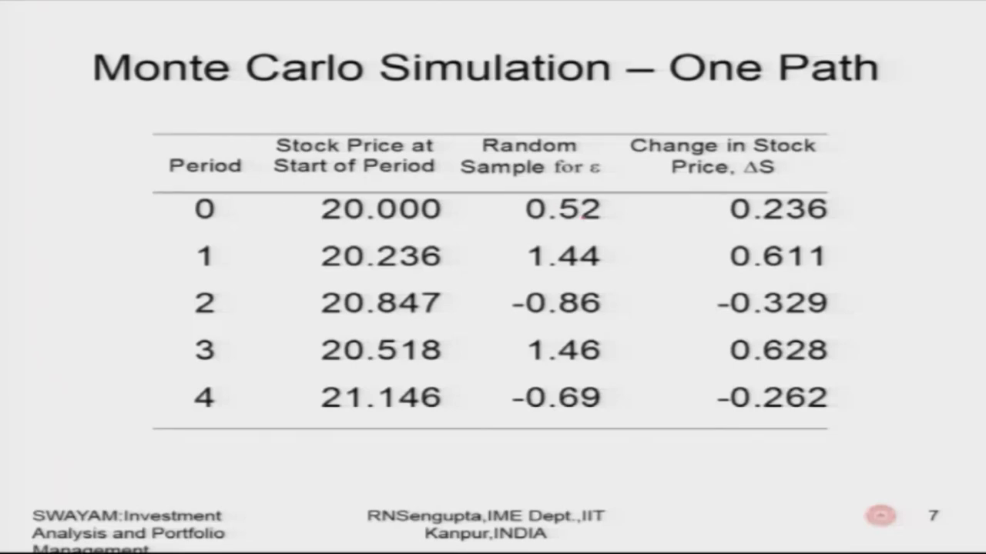
pyautogui.moveTo(159, 216)
pyautogui.mouseDown()
pyautogui.moveTo(123, 216)
pyautogui.moveTo(114, 302)
pyautogui.moveTo(158, 461)
pyautogui.moveTo(181, 462)
pyautogui.moveTo(155, 472)
pyautogui.mouseUp()
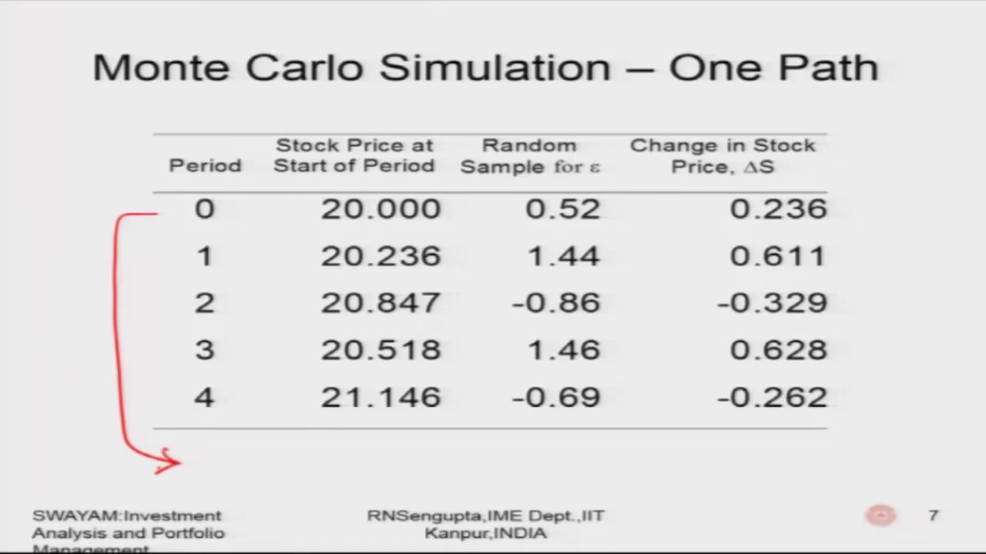
pyautogui.moveTo(595, 188)
pyautogui.mouseDown()
pyautogui.moveTo(583, 183)
pyautogui.moveTo(530, 231)
pyautogui.moveTo(558, 190)
pyautogui.mouseUp()
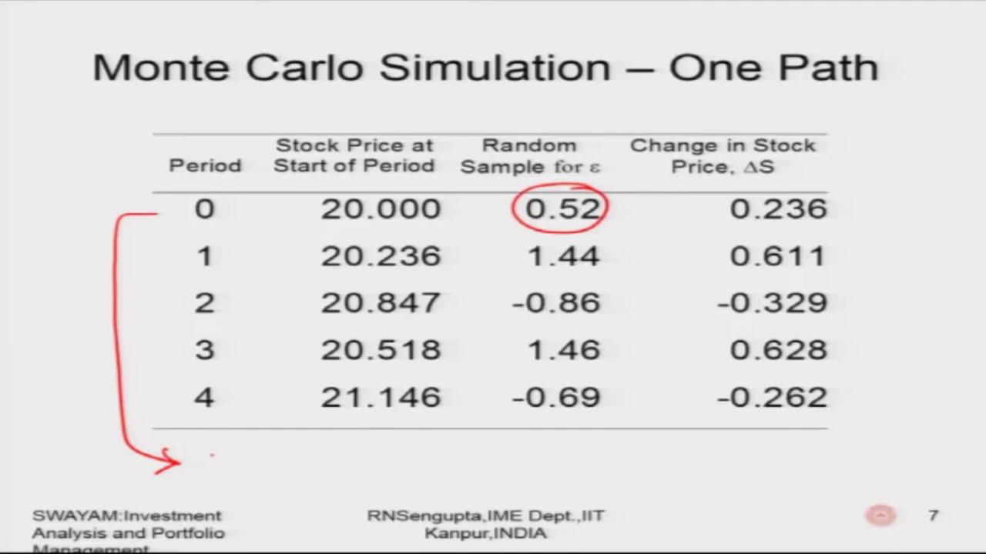
# Handwrite ε ~ N(0,1) in red ink beside the arrow's tip below the table.
pyautogui.moveTo(227, 453)
pyautogui.mouseDown()
pyautogui.moveTo(216, 463)
pyautogui.moveTo(233, 473)
pyautogui.mouseUp()
pyautogui.moveTo(236, 465)
pyautogui.mouseDown()
pyautogui.moveTo(263, 459)
pyautogui.moveTo(276, 469)
pyautogui.moveTo(302, 453)
pyautogui.moveTo(317, 473)
pyautogui.moveTo(330, 454)
pyautogui.mouseUp()
pyautogui.moveTo(340, 462); pyautogui.dragTo(355, 467)
pyautogui.moveTo(357, 445); pyautogui.dragTo(360, 471)
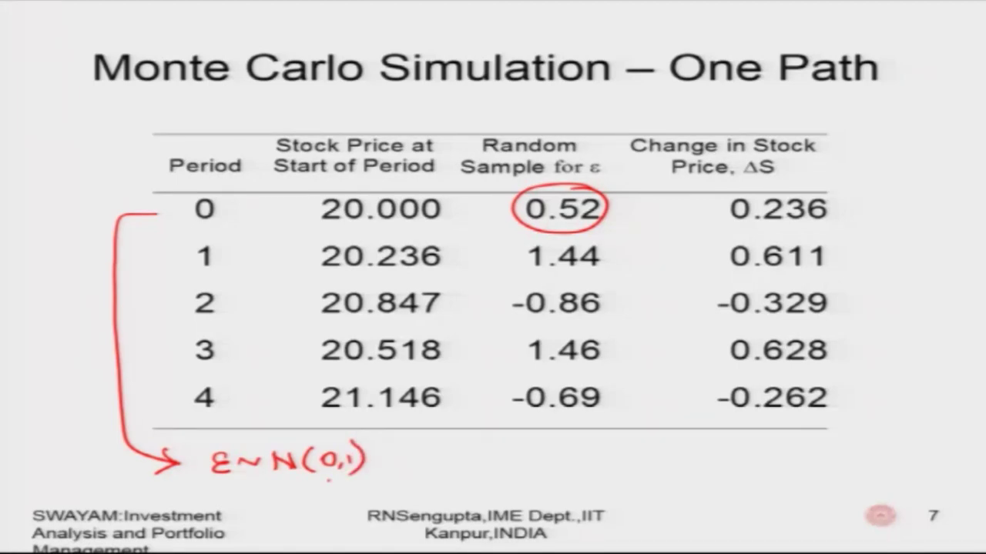